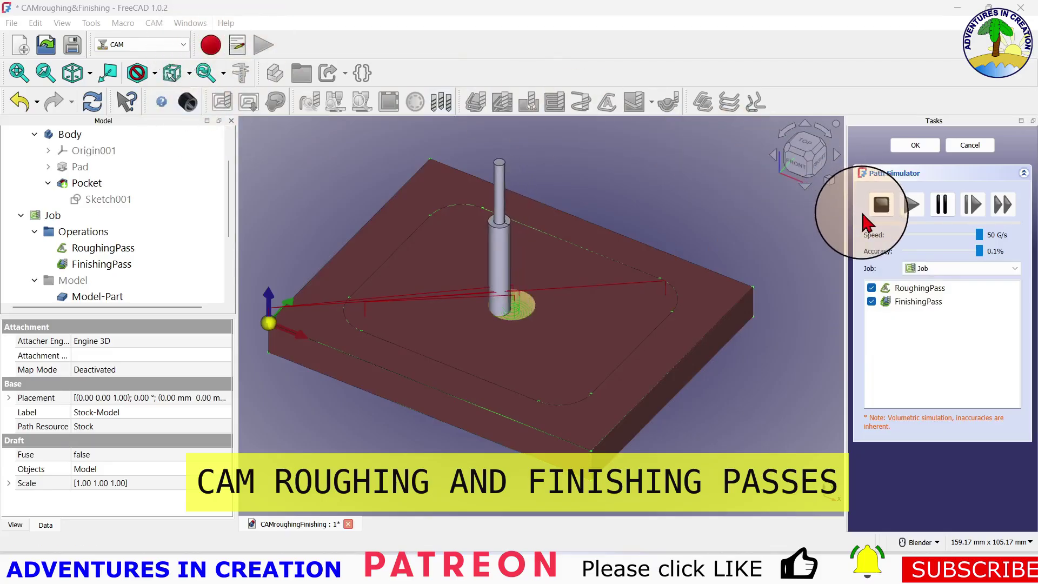
Stop the Path Simulator's running playback of the RoughingPass and FinishingPass.
click(942, 205)
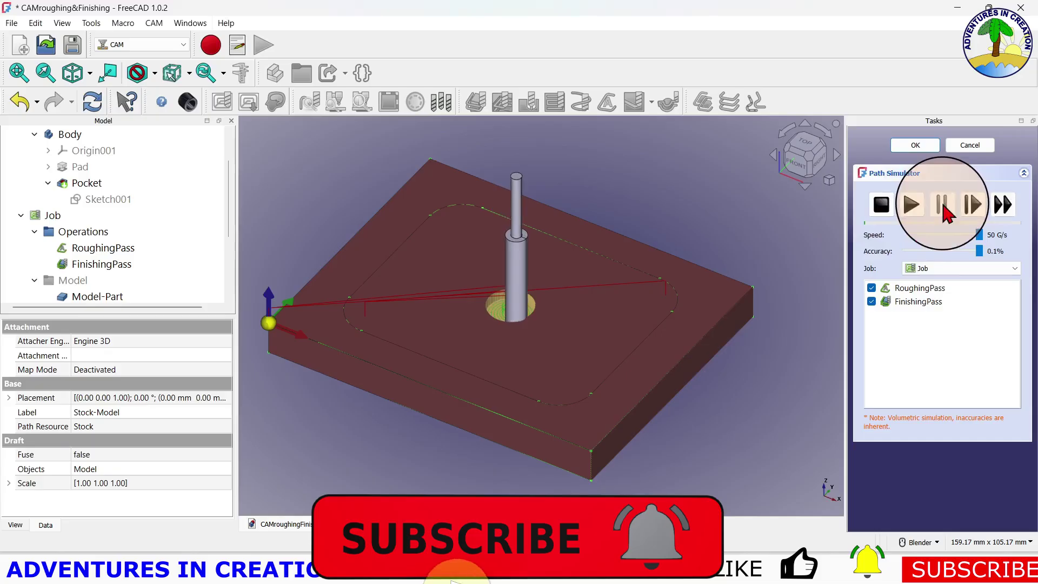
click(226, 23)
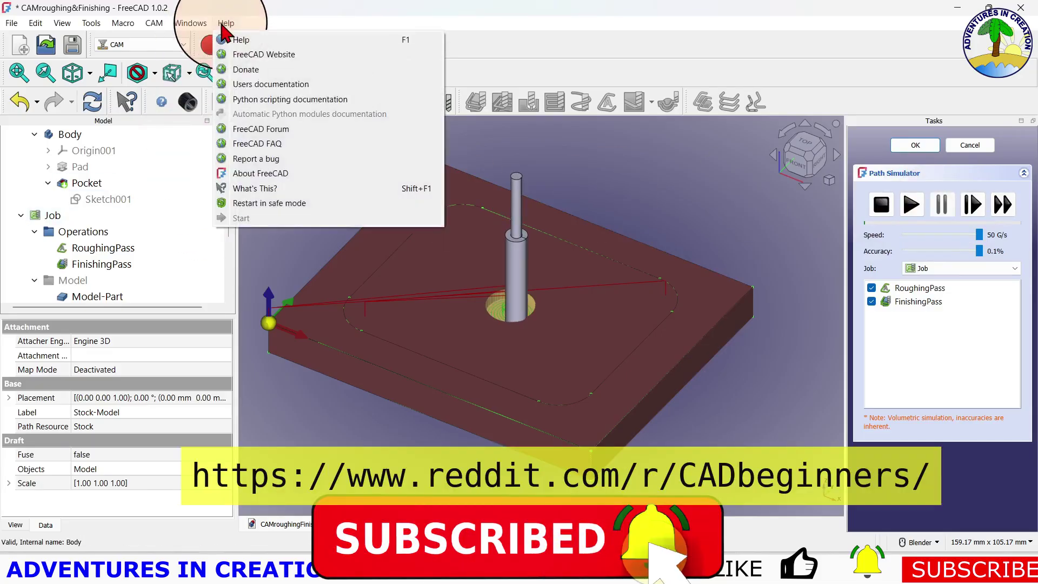
click(301, 174)
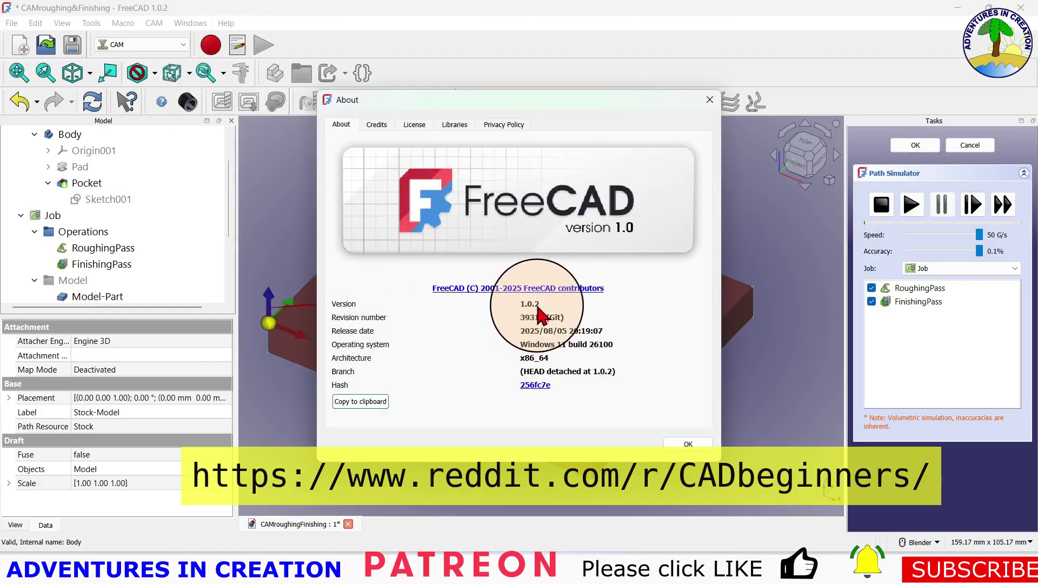
click(686, 443)
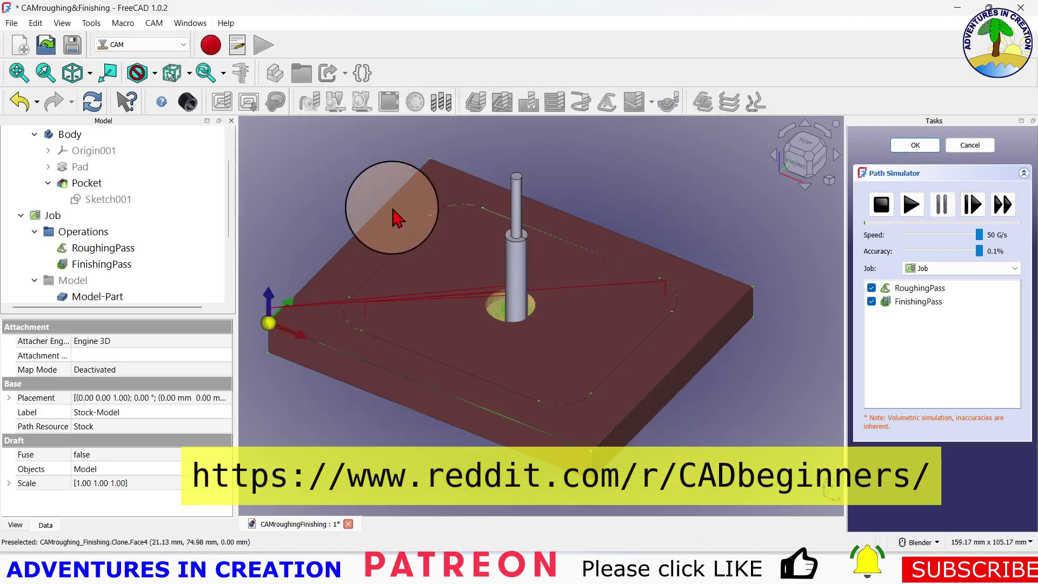
Resume playing the job's tool-path simulation in the Path Simulator.
click(911, 212)
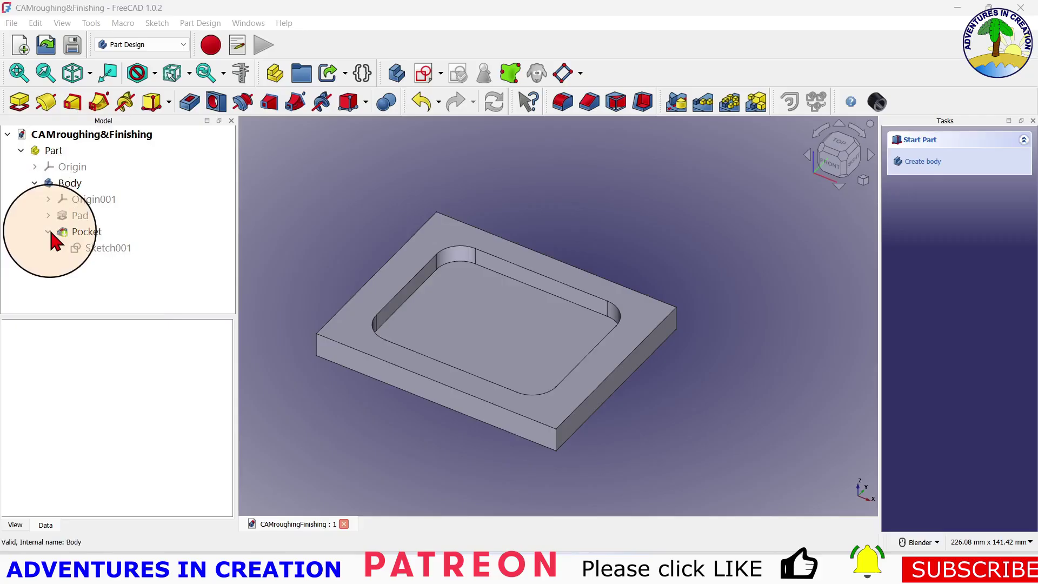
Switch to the CAM workbench and create a Job for the pocketed block with default stock.
click(185, 45)
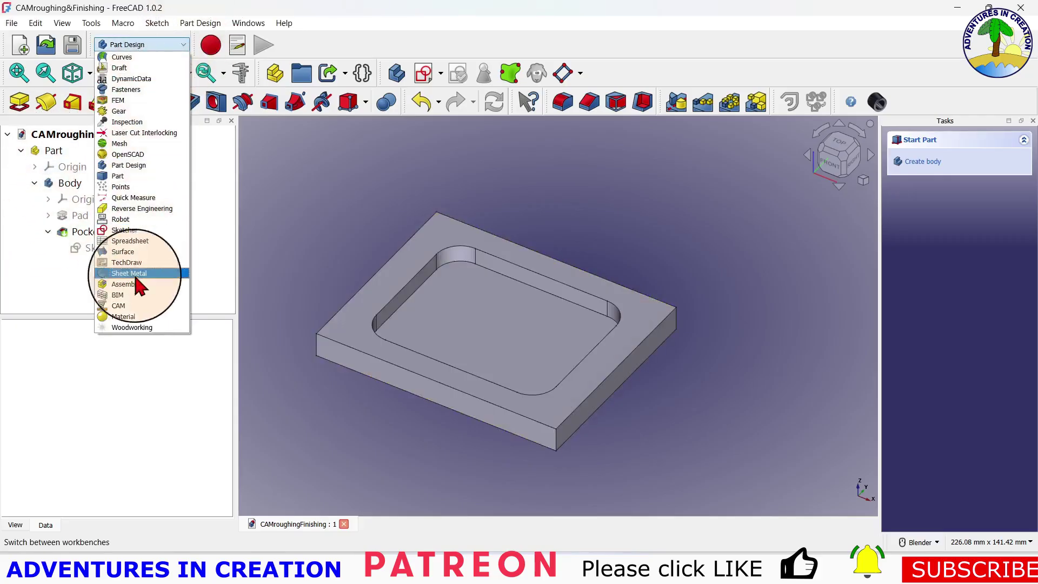
click(123, 306)
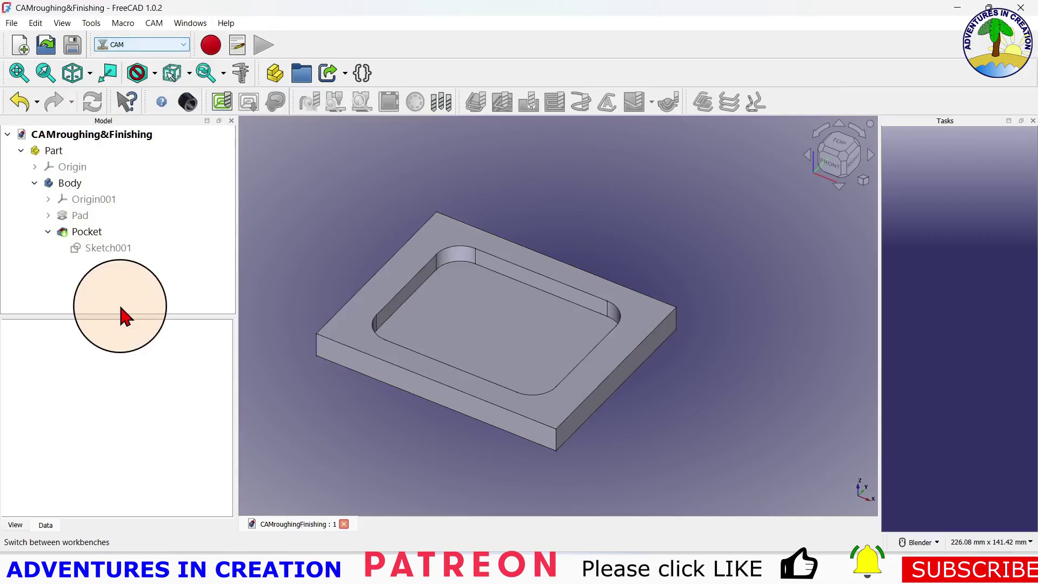
click(226, 105)
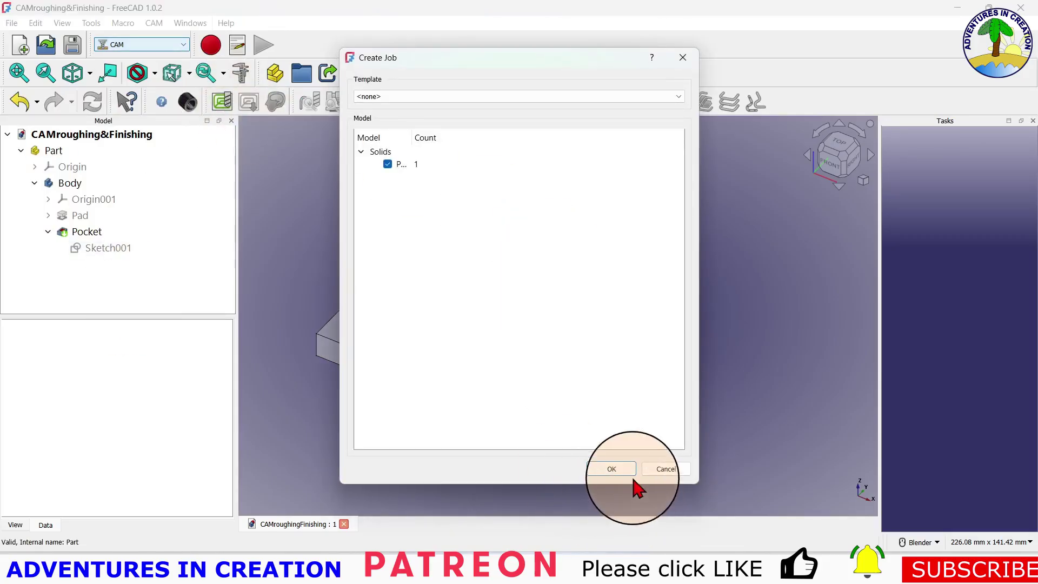
click(619, 472)
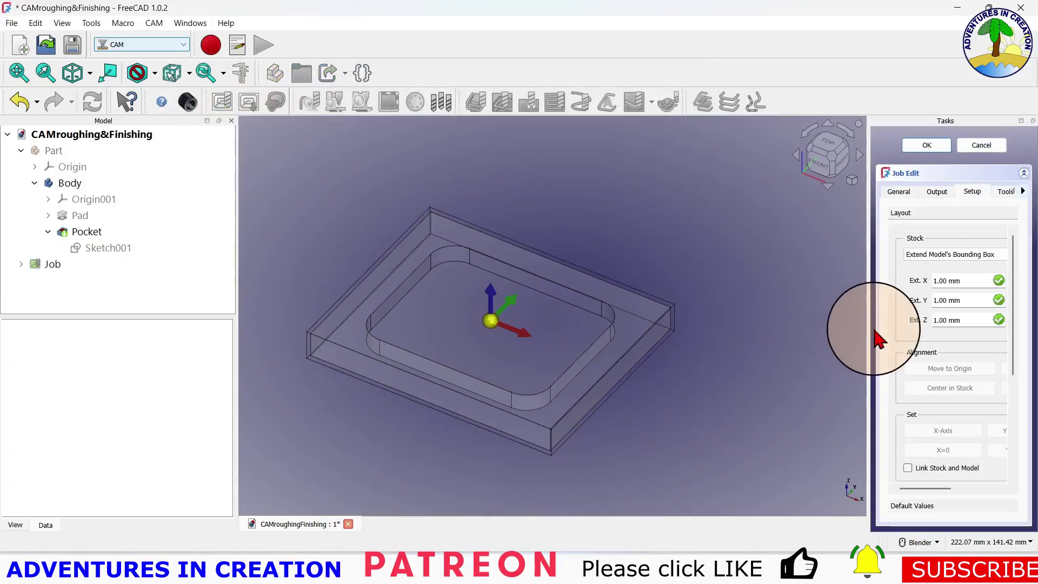
Set the Job's stock to Use Existing Solid with the Model solid.
drag(869, 332, 347, 246)
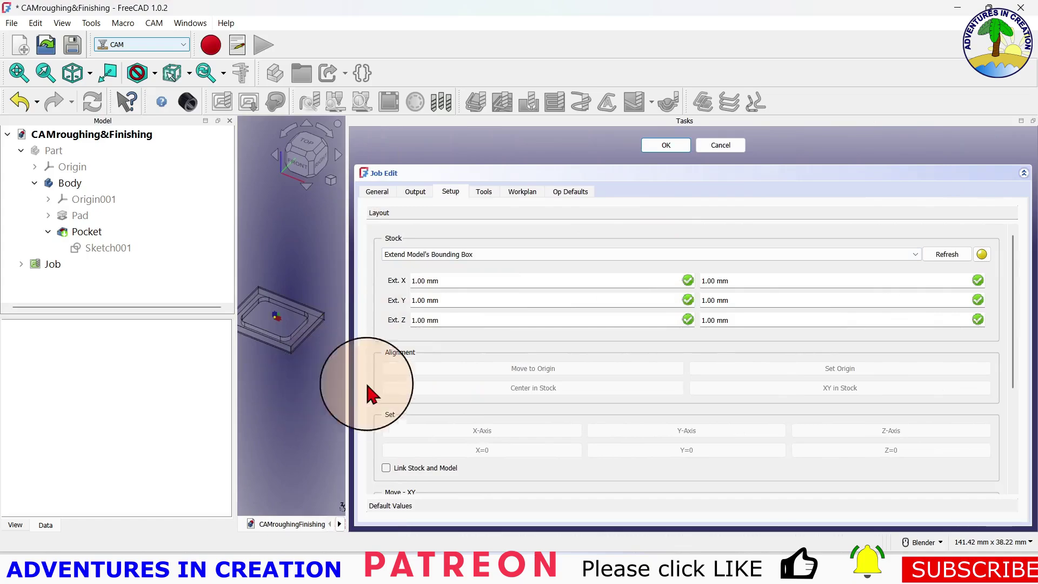
click(475, 254)
click(479, 292)
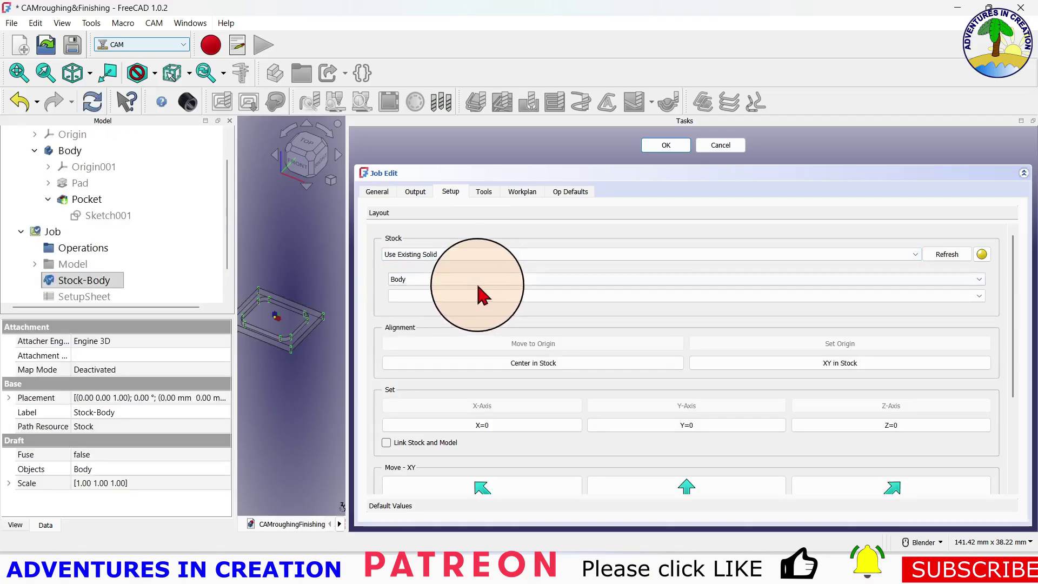
click(479, 279)
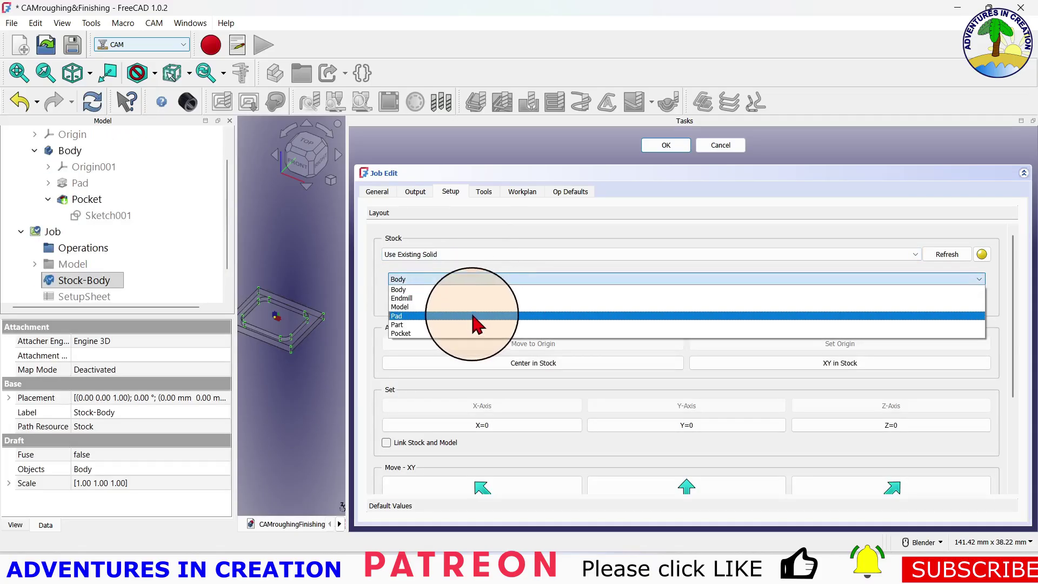
click(476, 308)
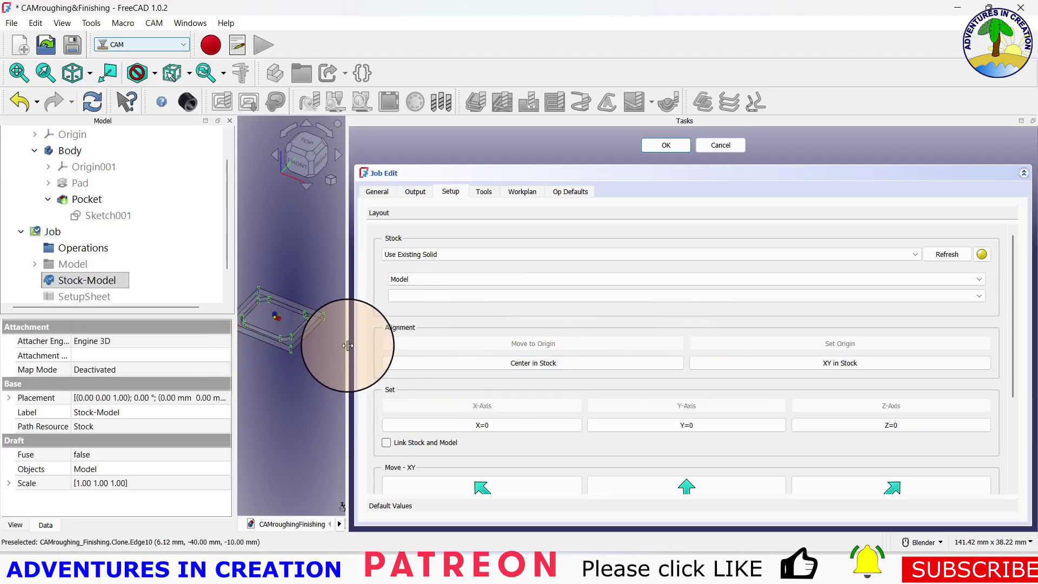
Move the job origin to a corner vertex of the block.
drag(348, 345, 544, 317)
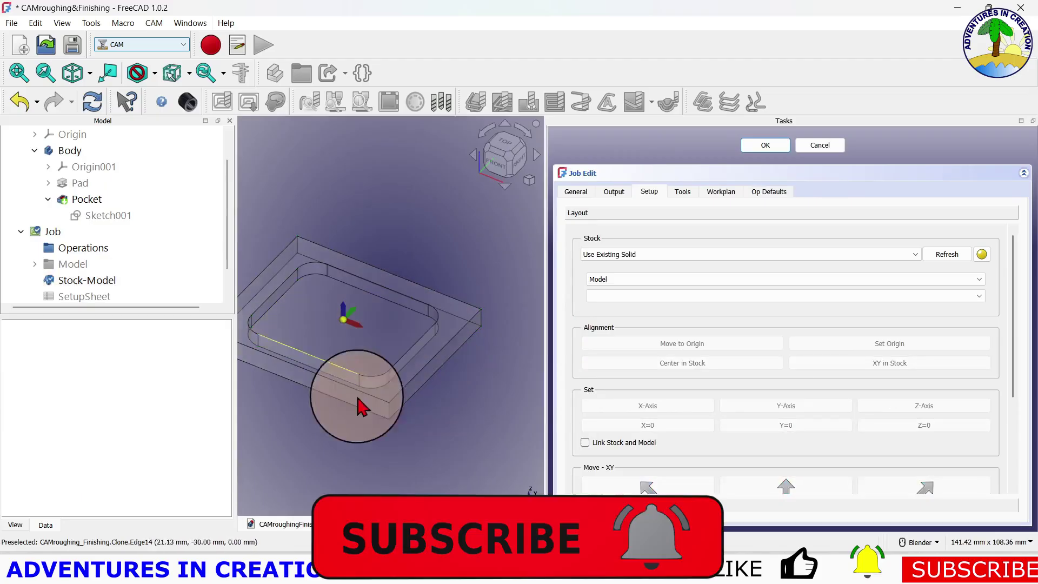
click(18, 72)
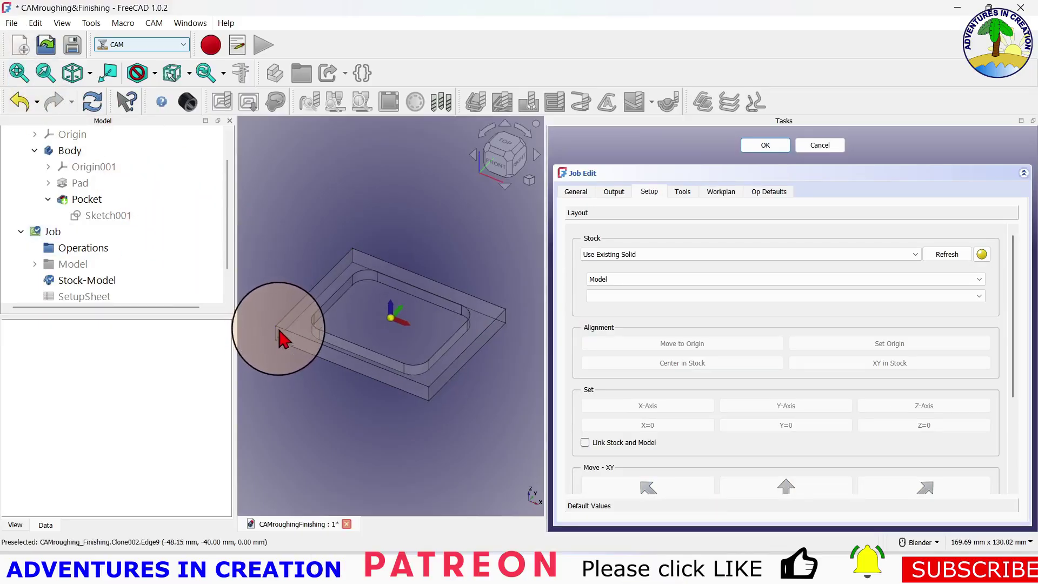
click(276, 333)
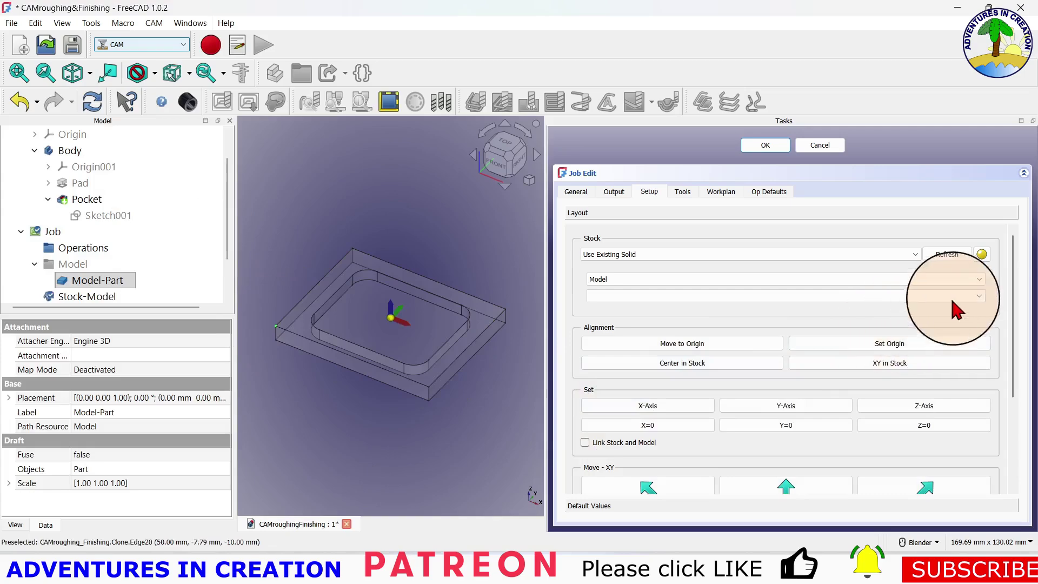
click(901, 346)
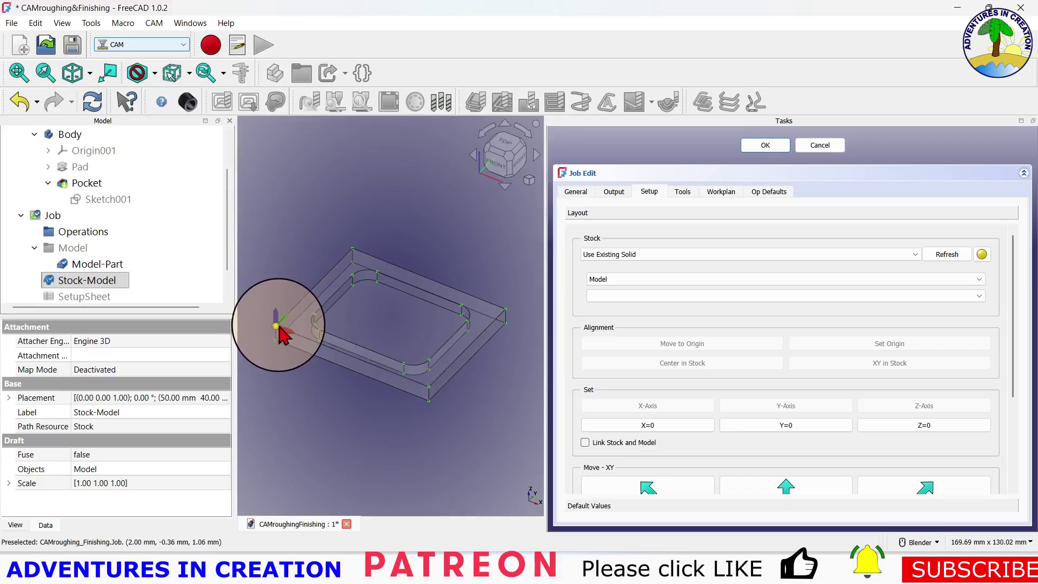
Set TC: Default Tool's feeds to 1500 horizontal and 200 vertical.
click(684, 194)
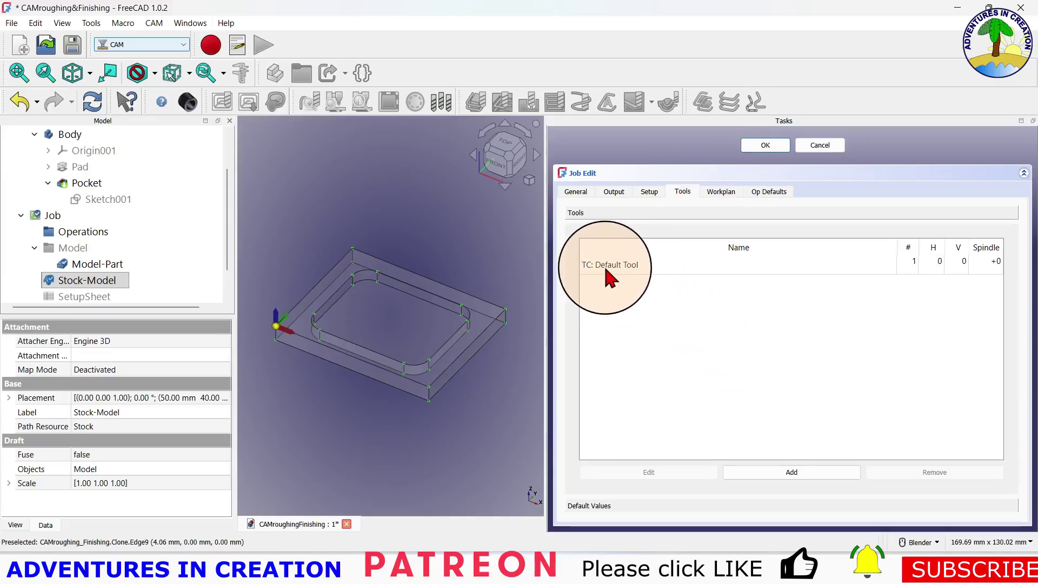
click(940, 266)
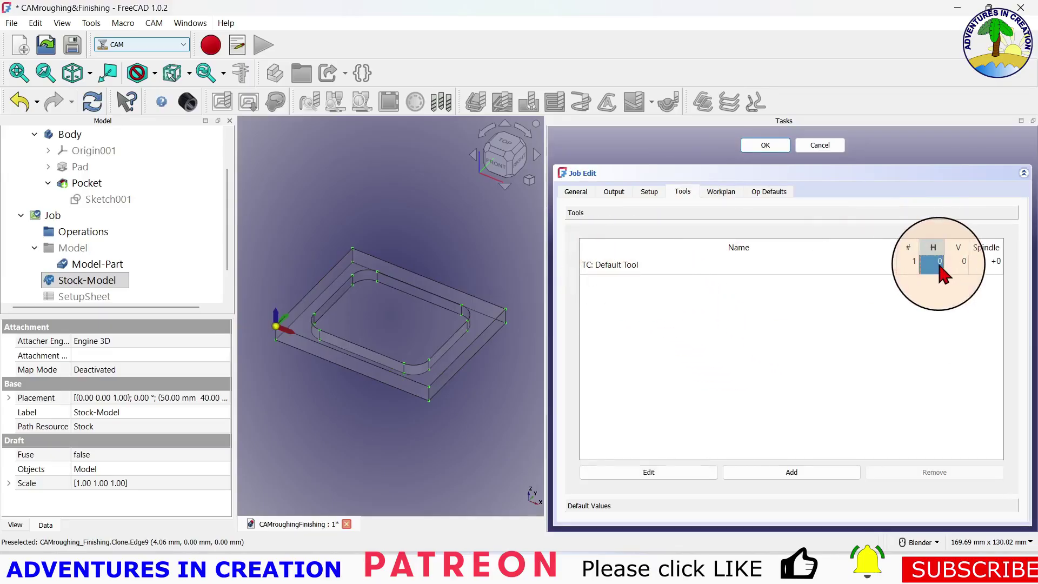
double_click(939, 266)
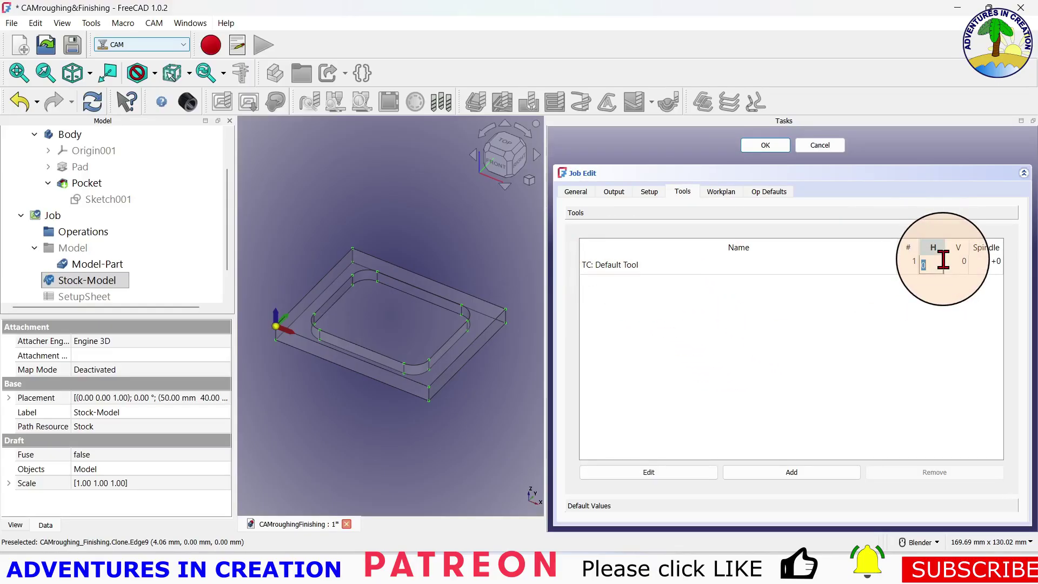
text(1500)
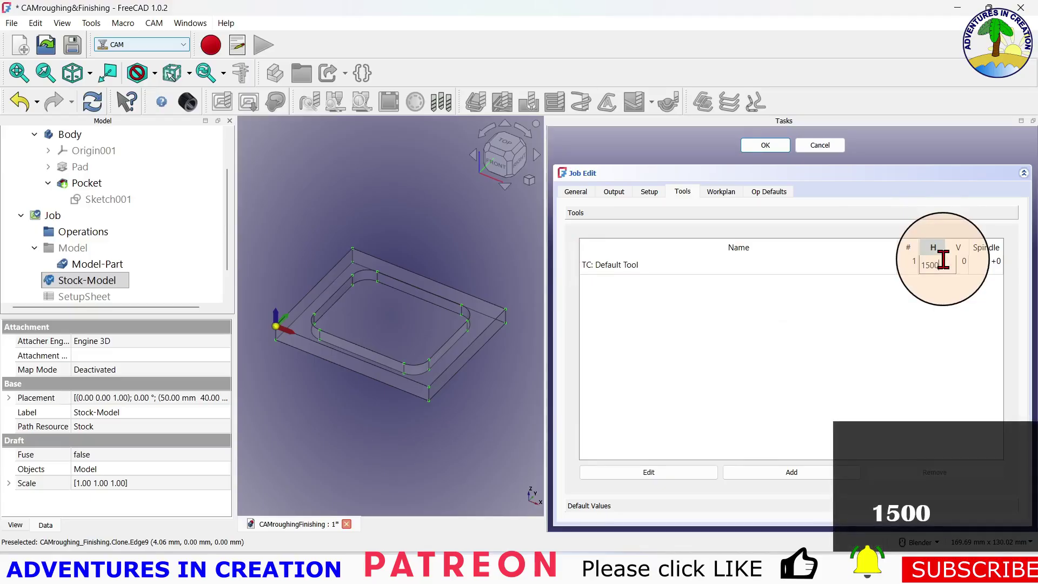
click(963, 264)
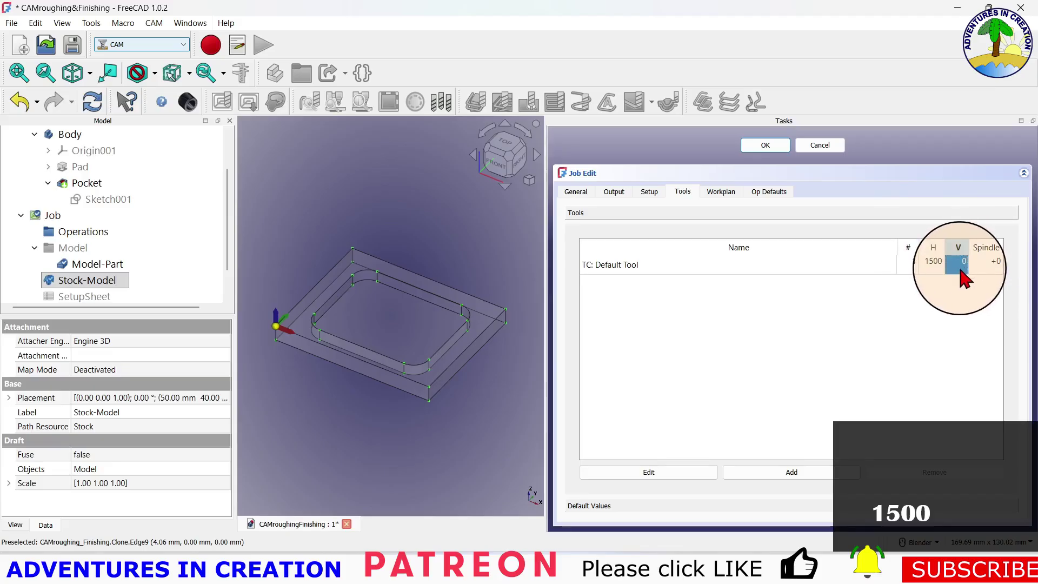
key(2)
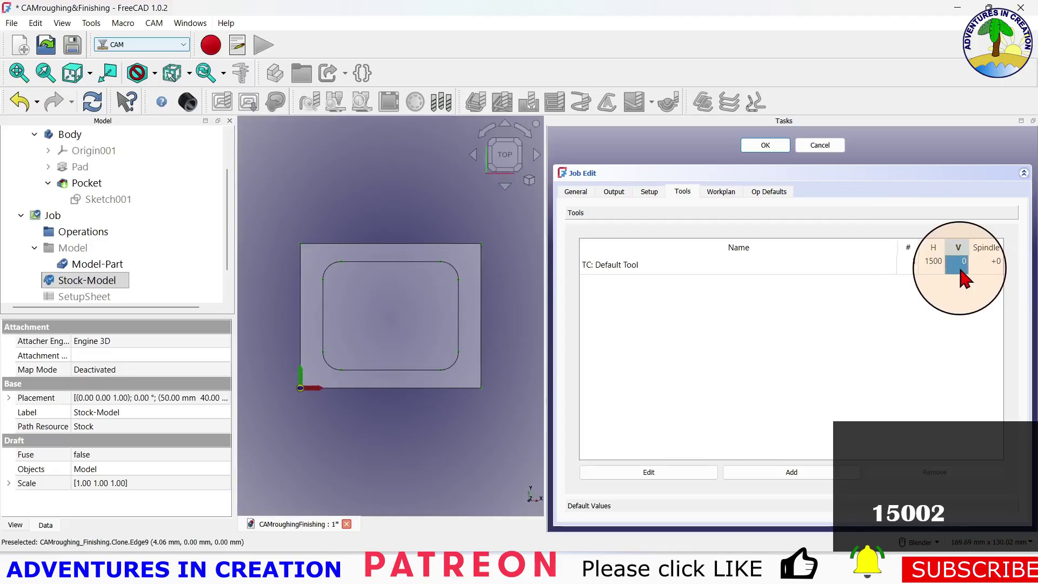
double_click(961, 266)
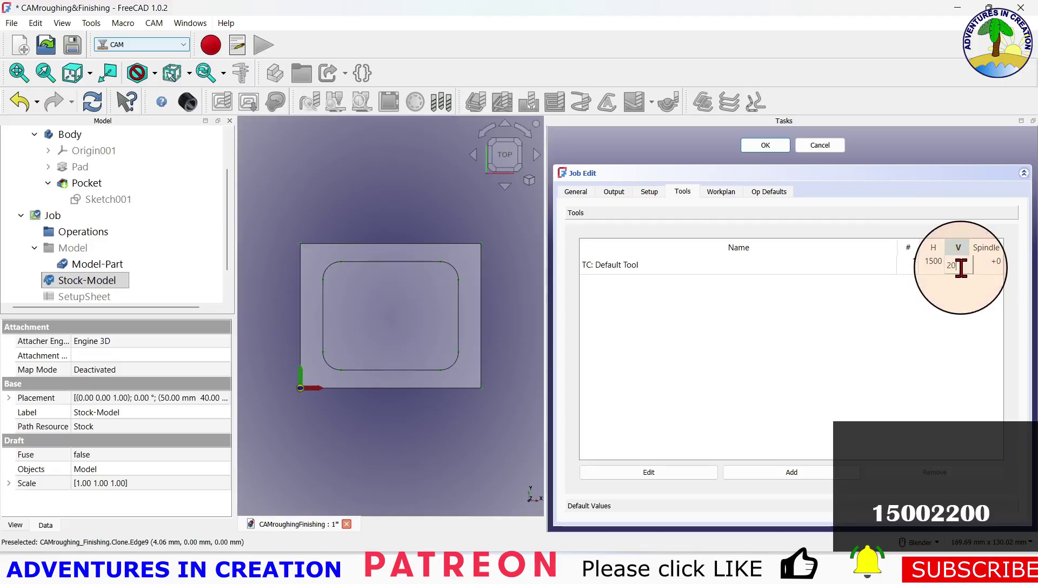
click(917, 318)
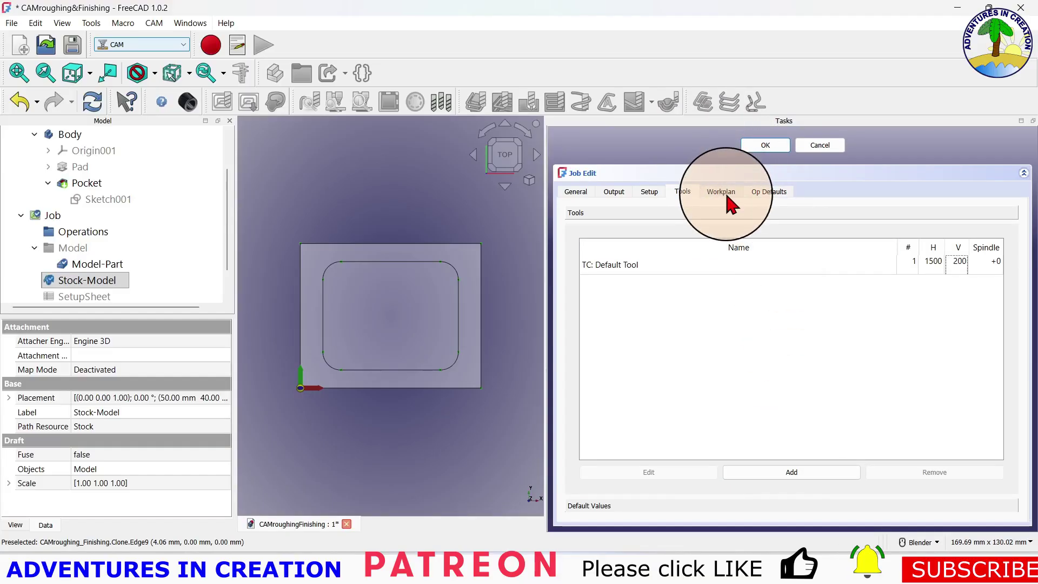
Change the Job's output post processor to generic and accept the Job settings.
click(577, 192)
click(613, 193)
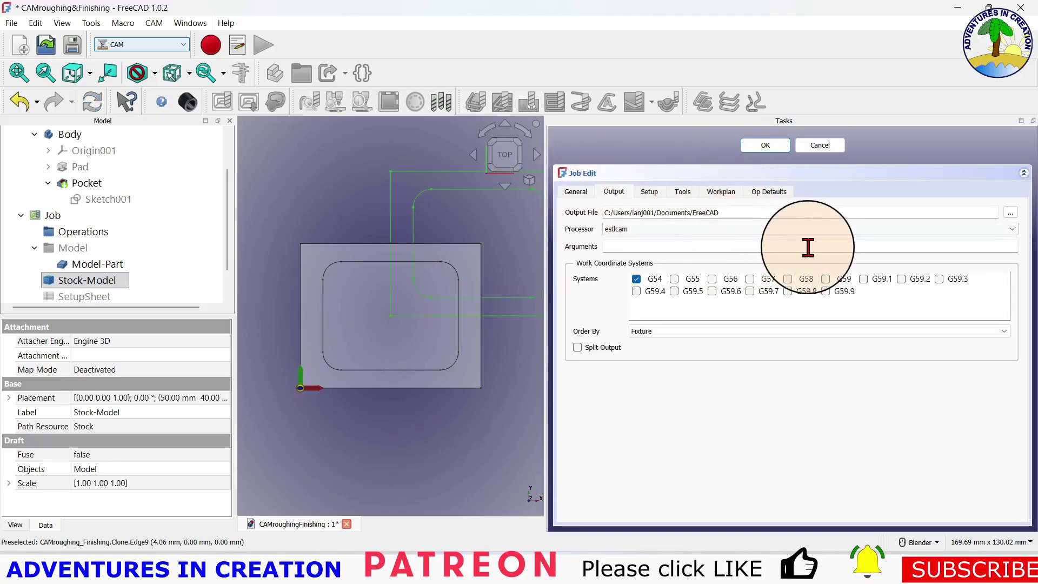
click(762, 237)
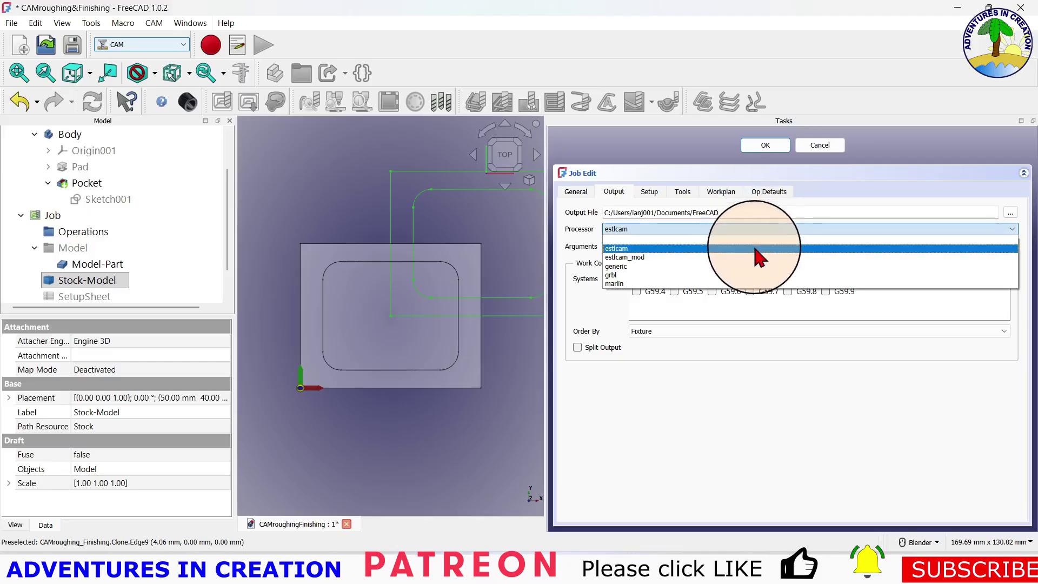
click(754, 266)
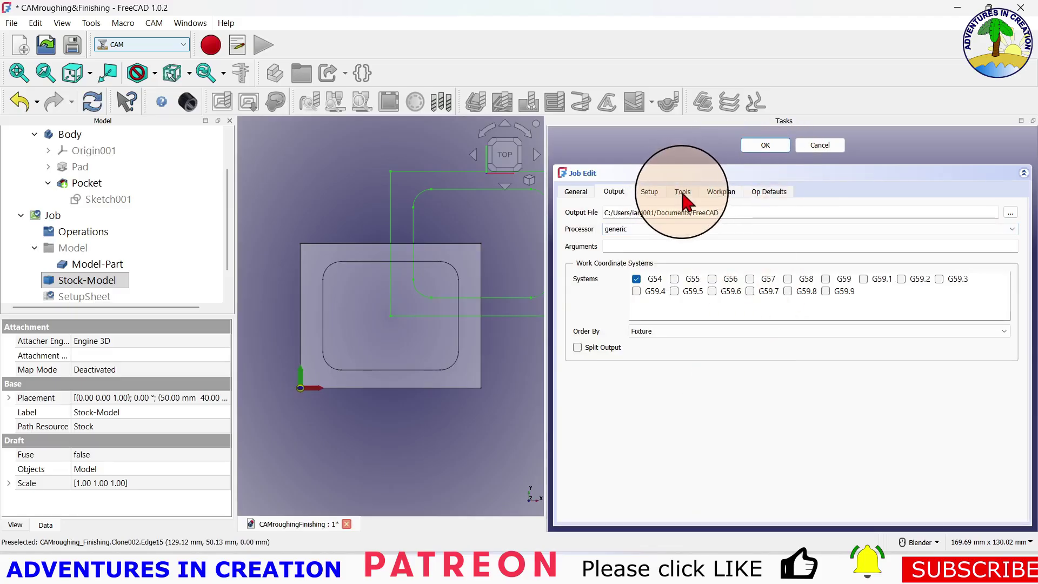
click(765, 147)
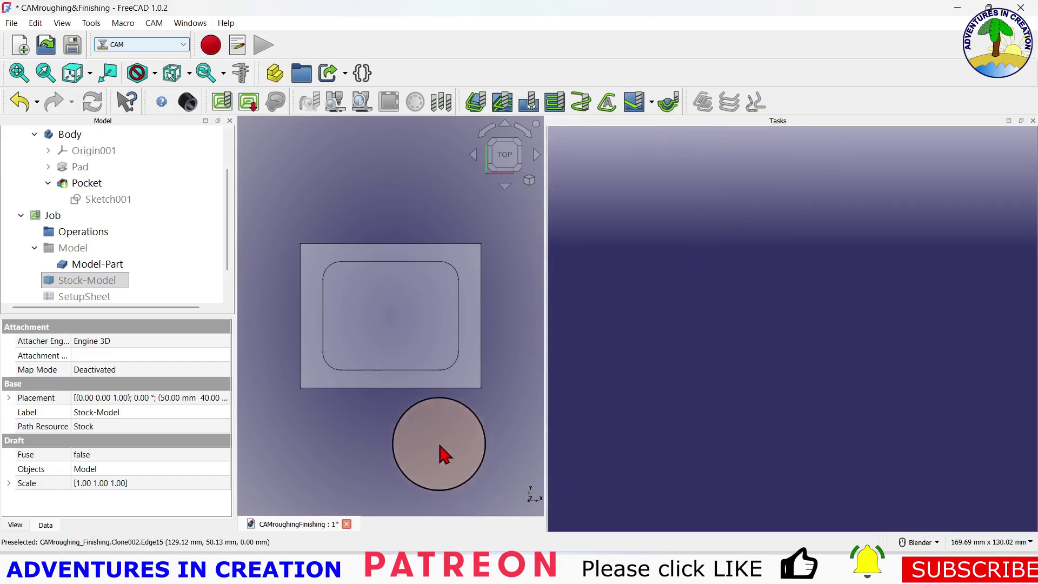
Orbit the view and select the pocket's floor face on Model-Part.
middle_drag(411, 454, 437, 383)
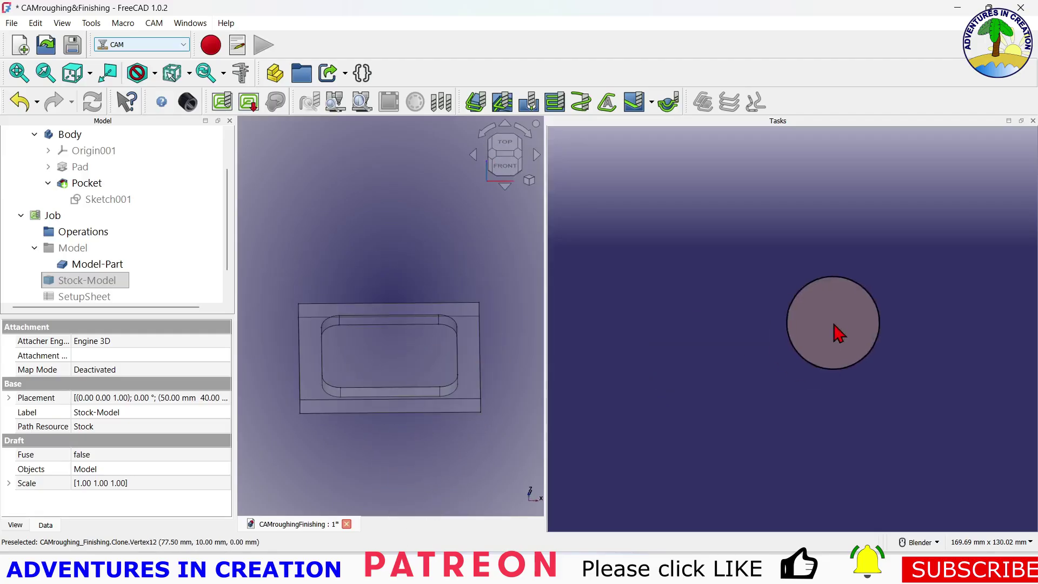
click(393, 367)
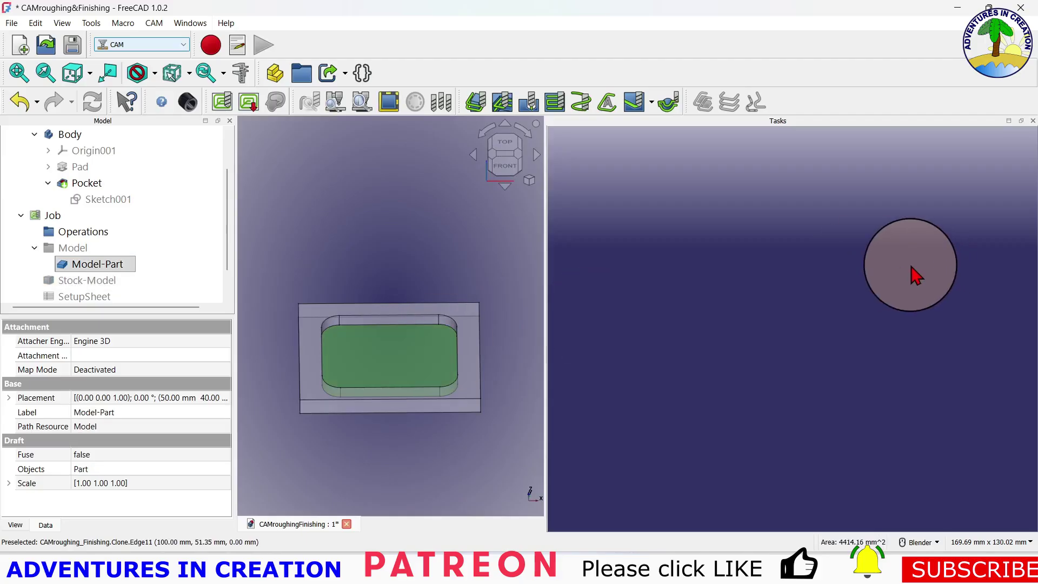
Create an Adaptive operation on Face15 and expand its base geometry, extensions and depth settings.
click(609, 100)
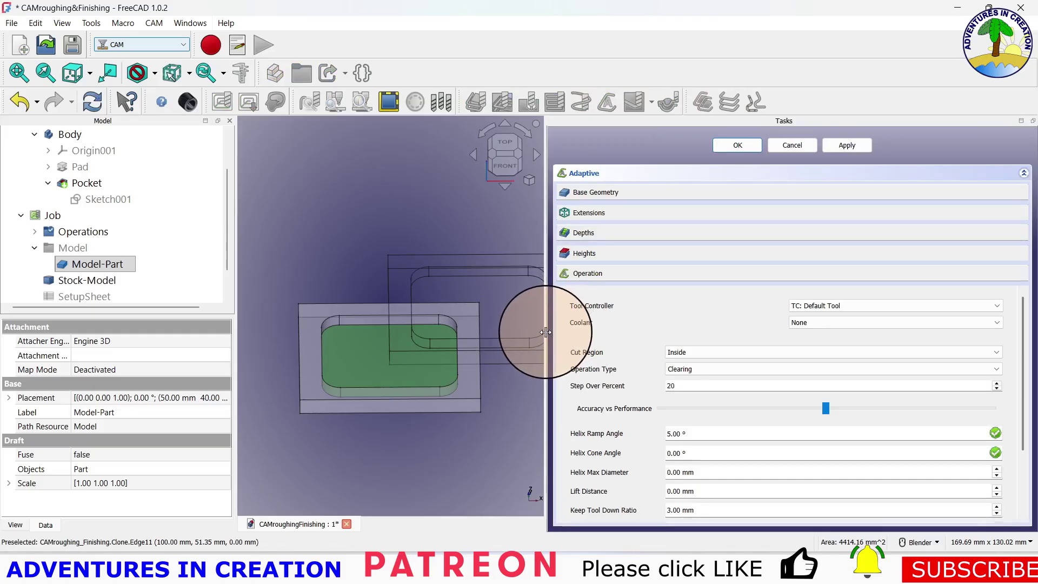
drag(546, 332, 313, 313)
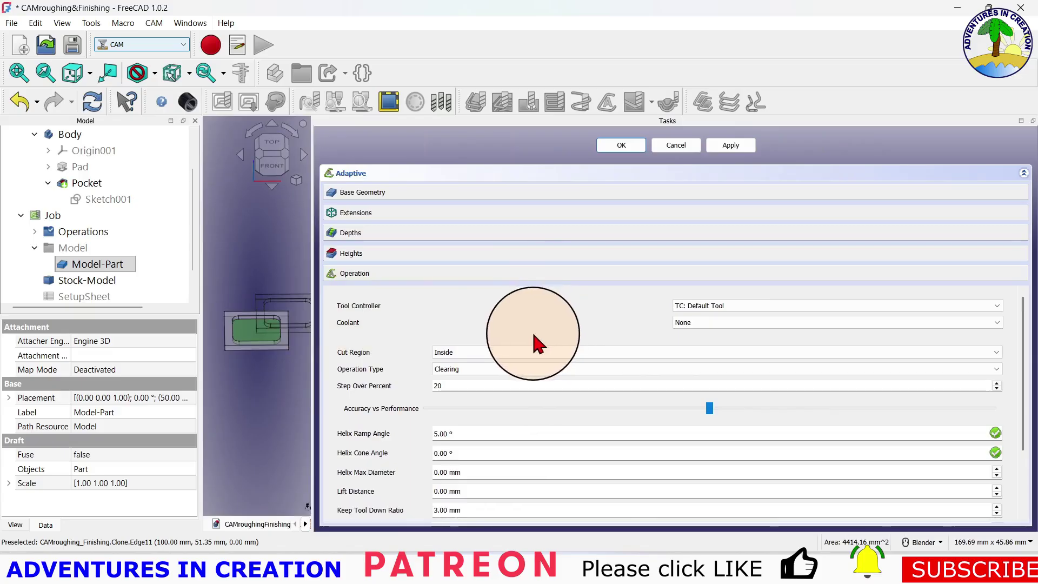
click(457, 193)
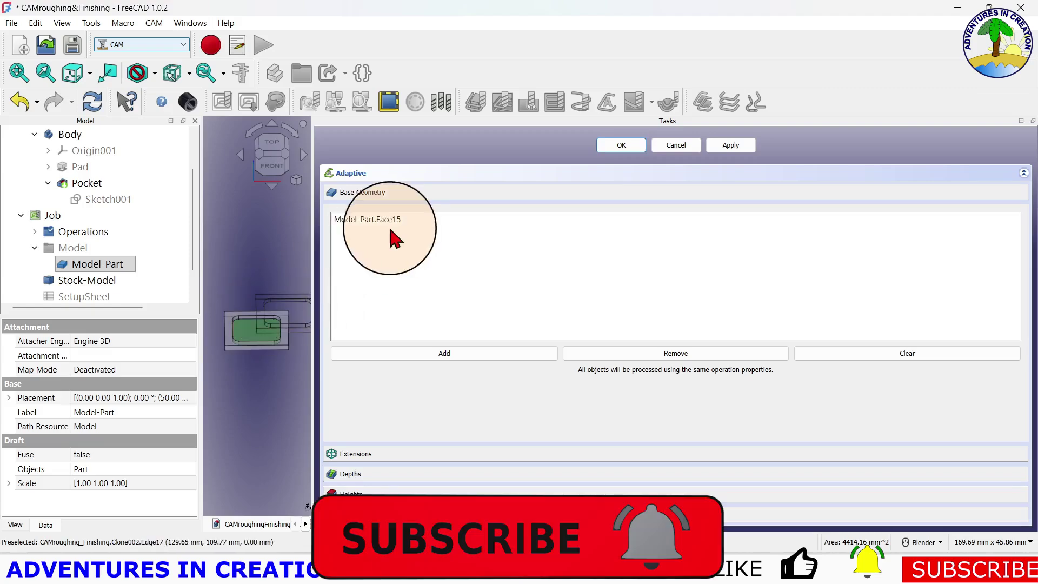
click(510, 455)
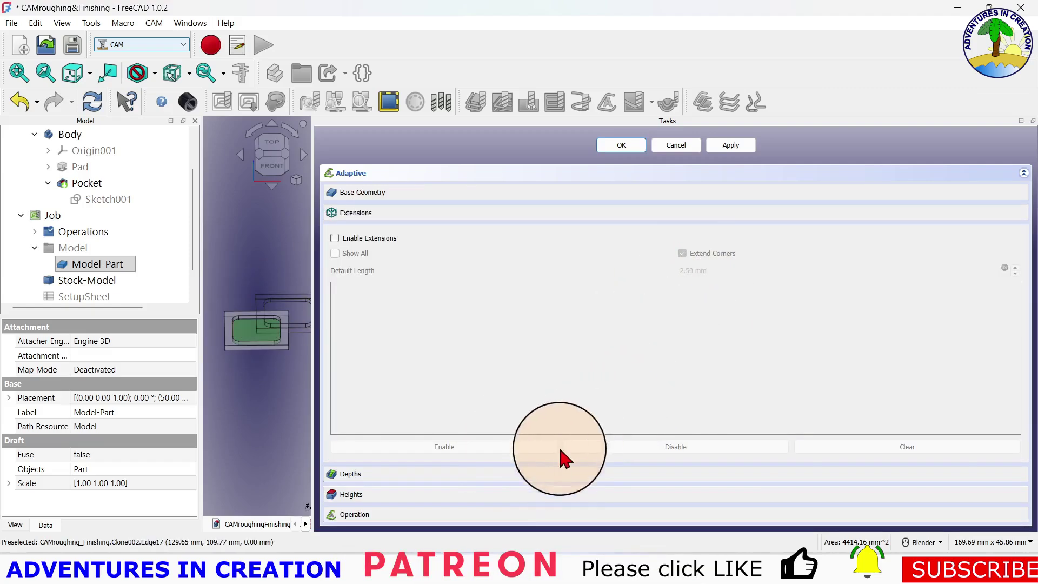
click(550, 474)
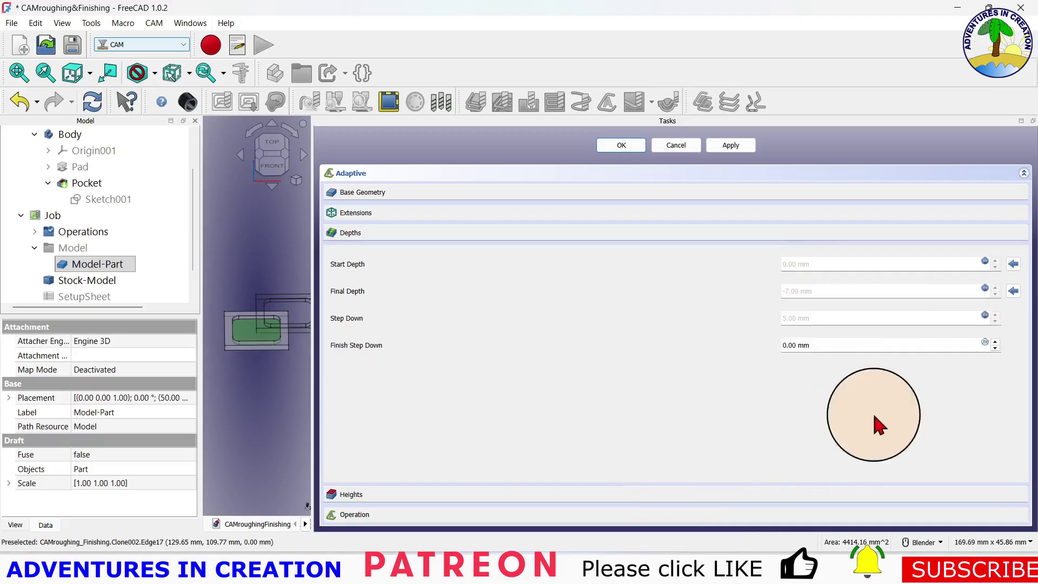
Set the Adaptive Finish Step Down to 1 mm and Step Down to 3 mm.
click(994, 341)
click(639, 412)
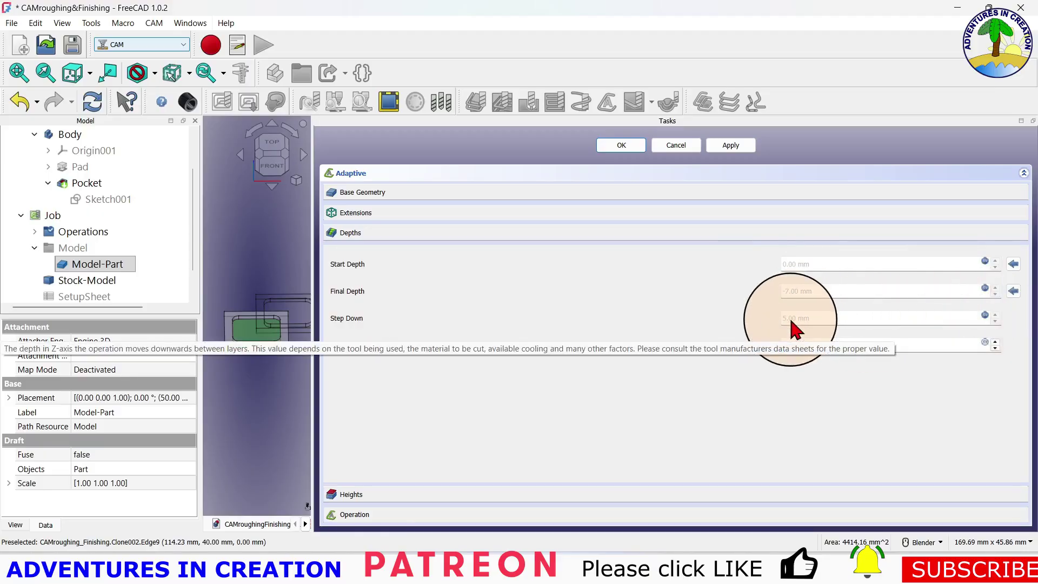
click(985, 315)
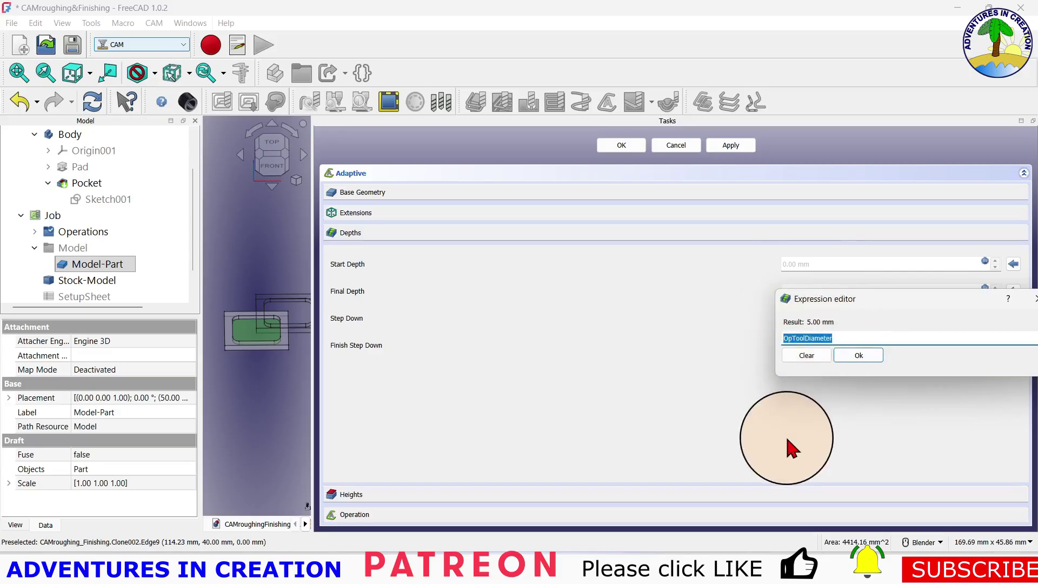
text(3mm)
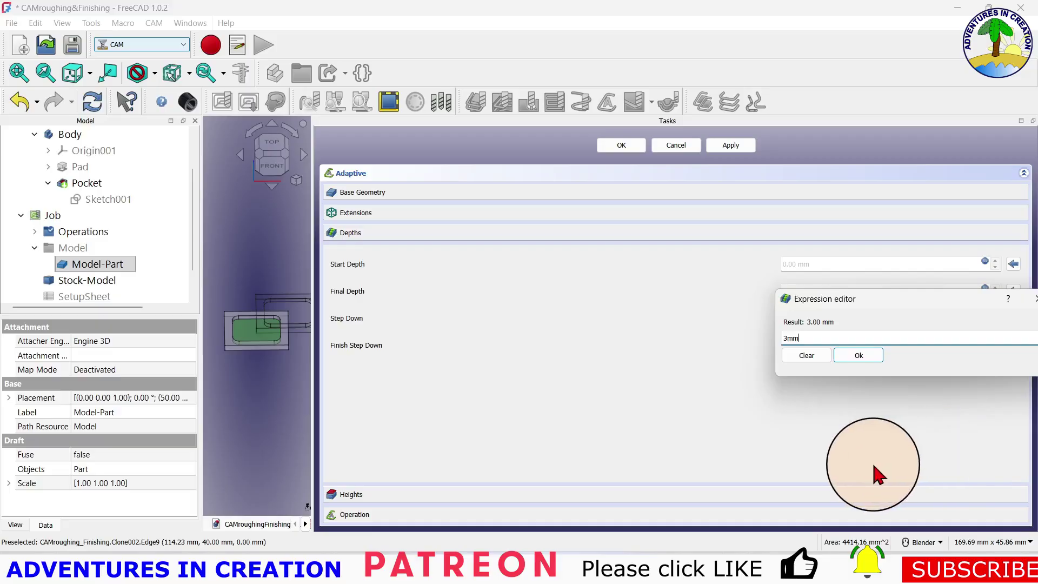
click(858, 356)
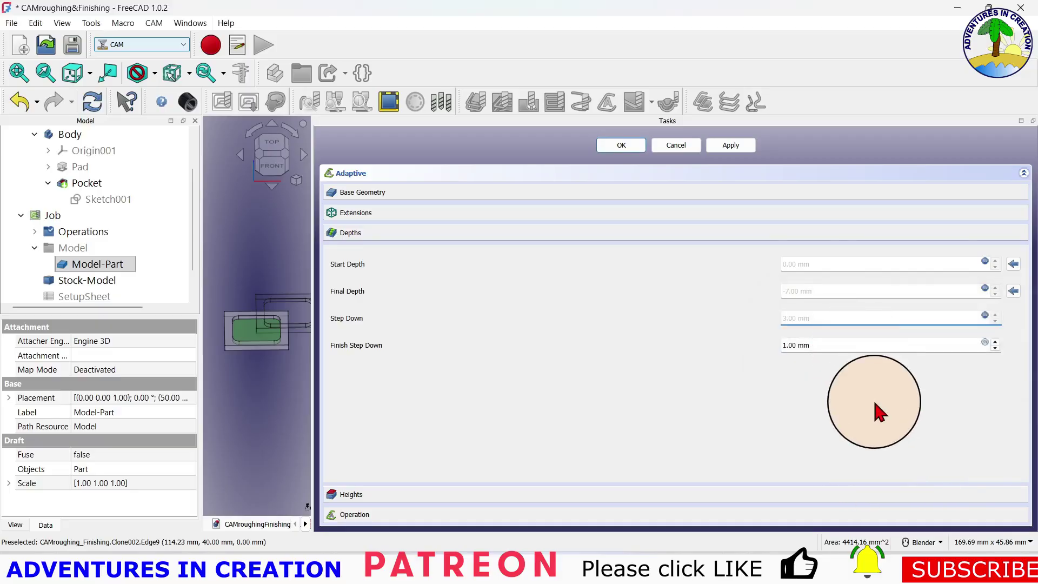
click(815, 341)
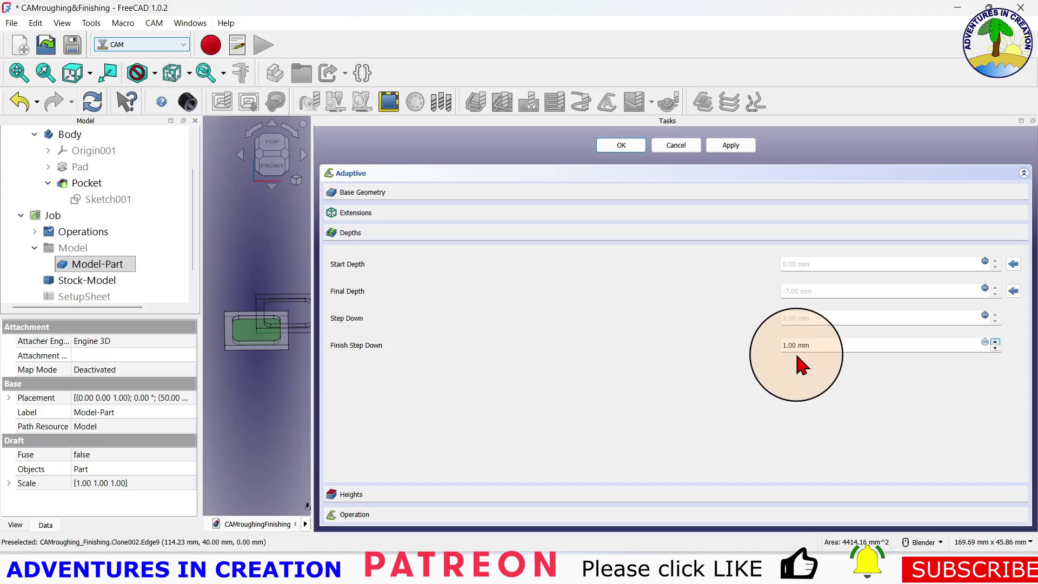
click(625, 494)
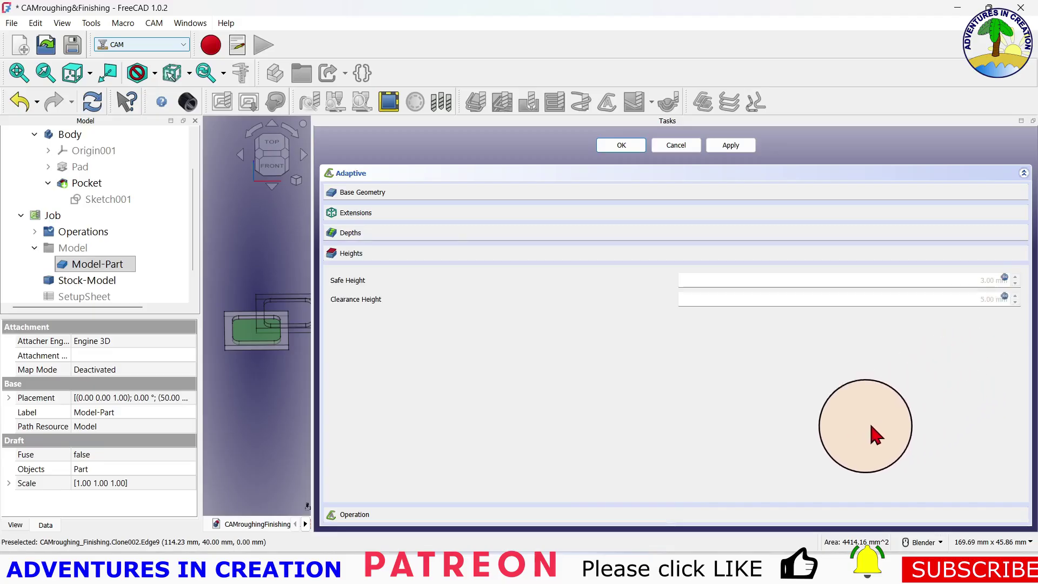
Disable Finishing Profile, enable Force Clearing Inside-out, and raise Helix Ramp Angle to 6°.
click(637, 518)
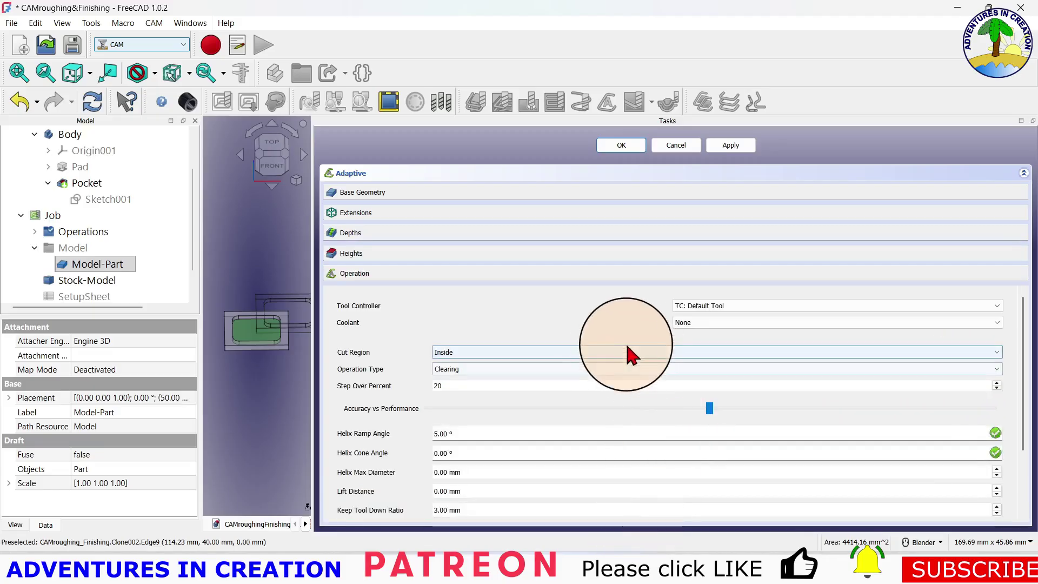
scroll(621, 355, down, 2)
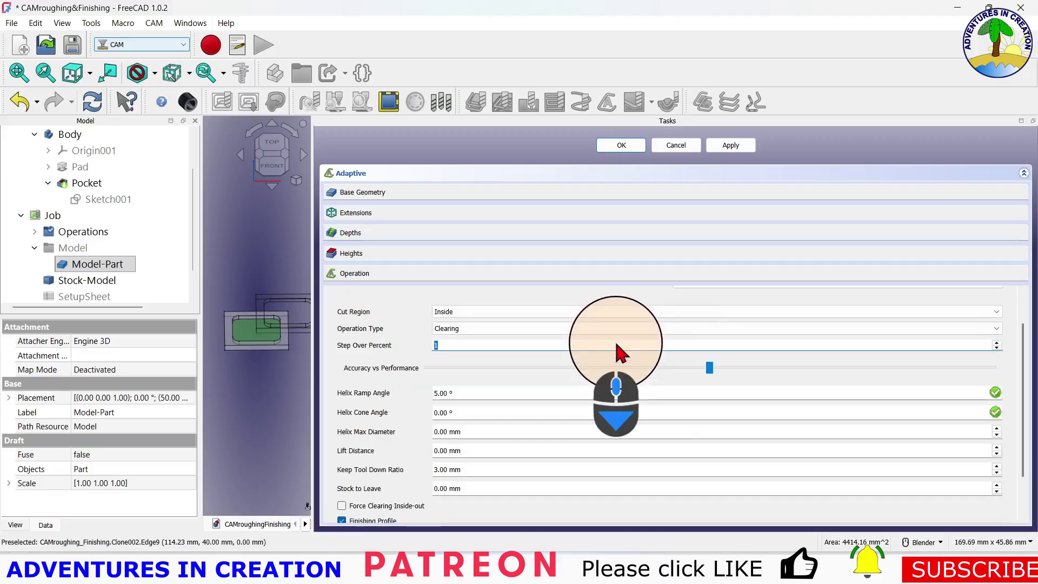
scroll(953, 281, down, 1)
drag(1028, 338, 1029, 480)
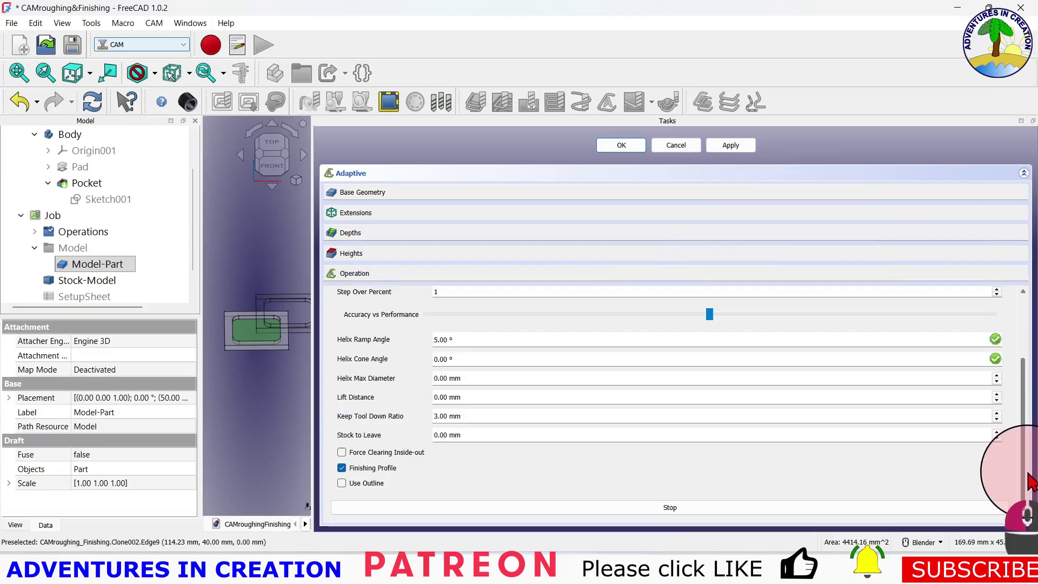
click(342, 469)
click(341, 452)
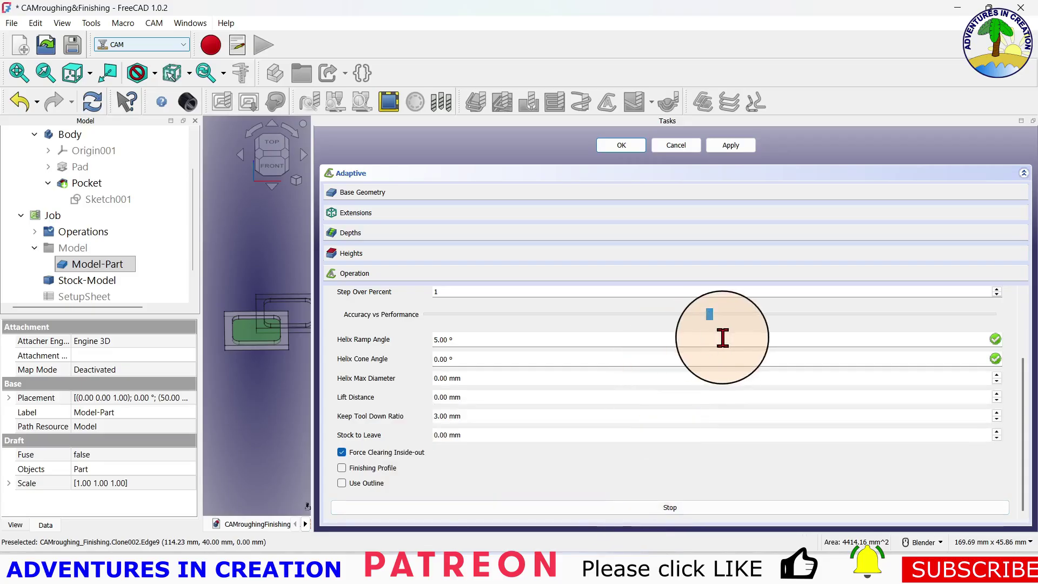
scroll(722, 337, up, 1)
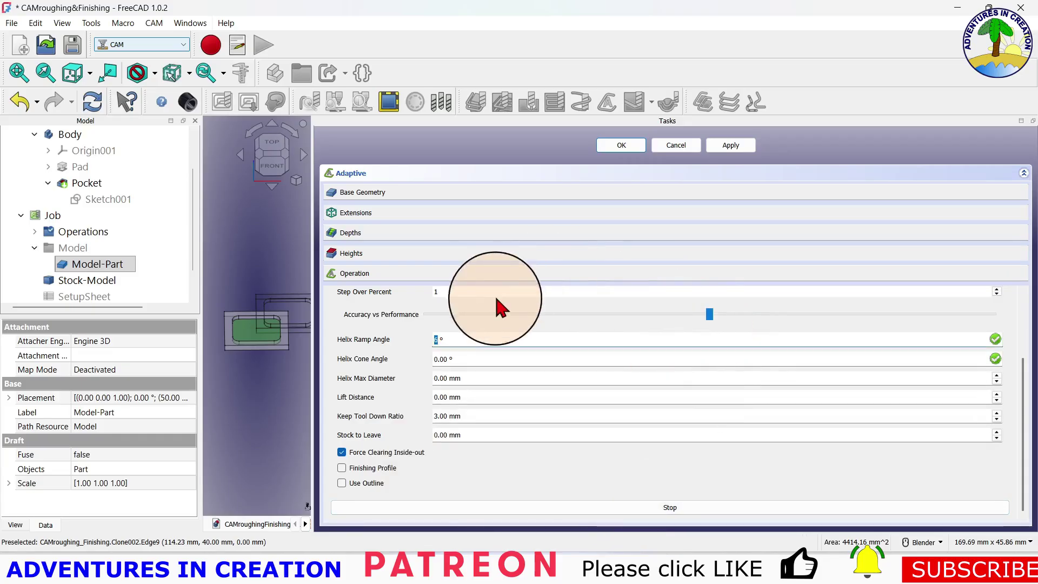
Set the adaptive clearing Step Over Percent to 50.
click(997, 290)
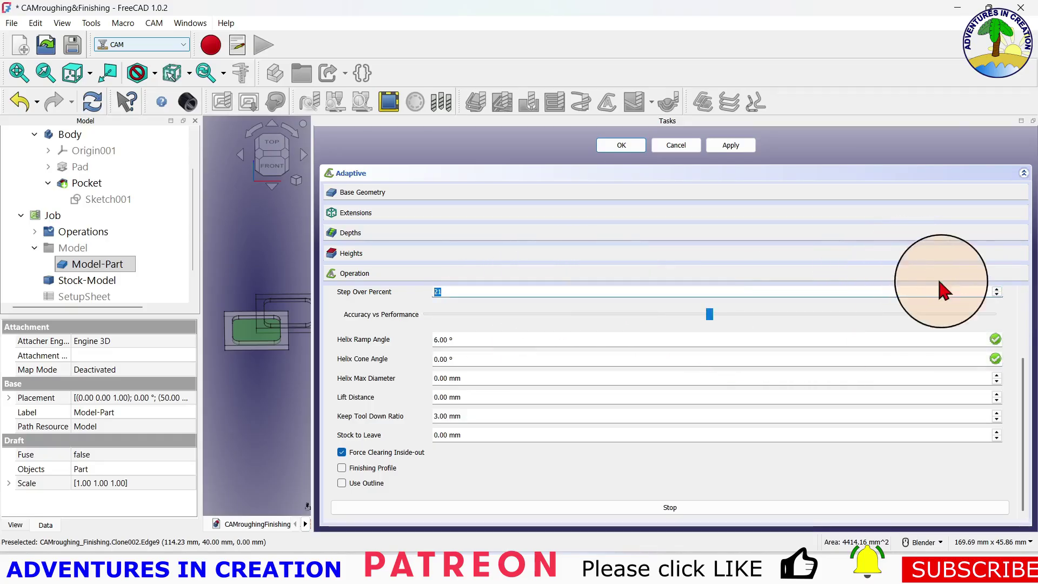
click(997, 290)
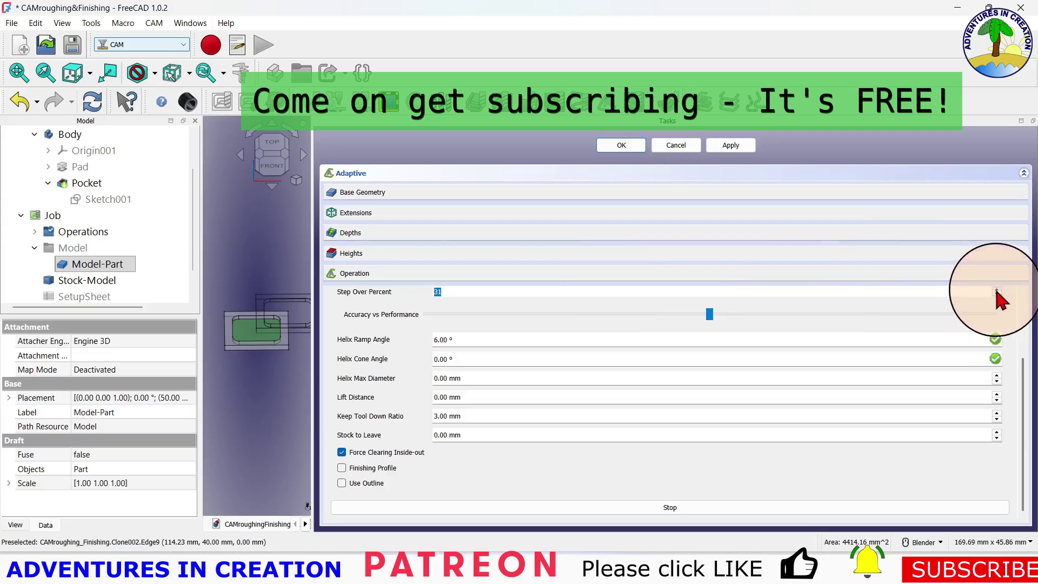
double_click(477, 292)
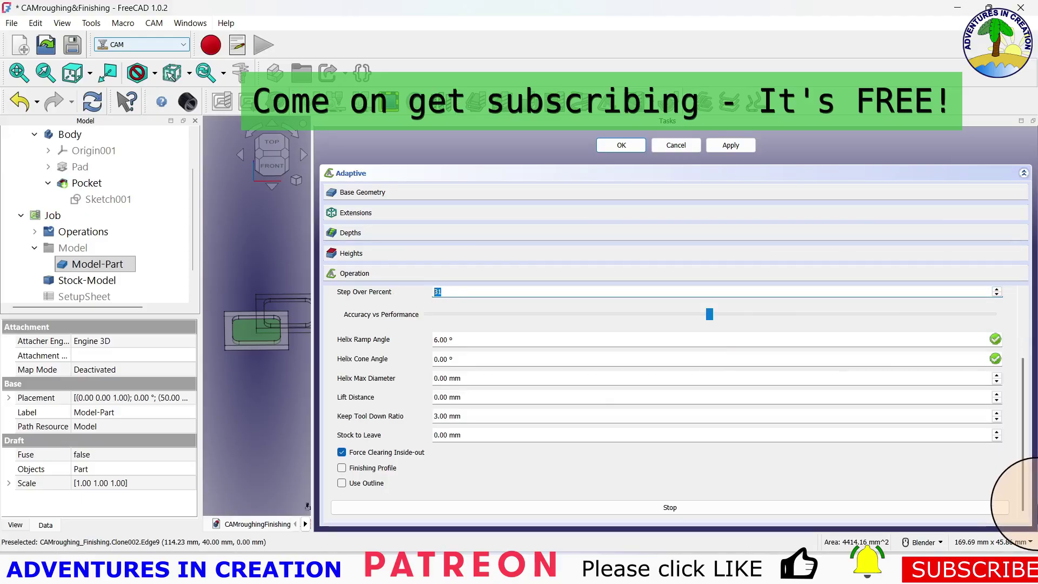
text(50)
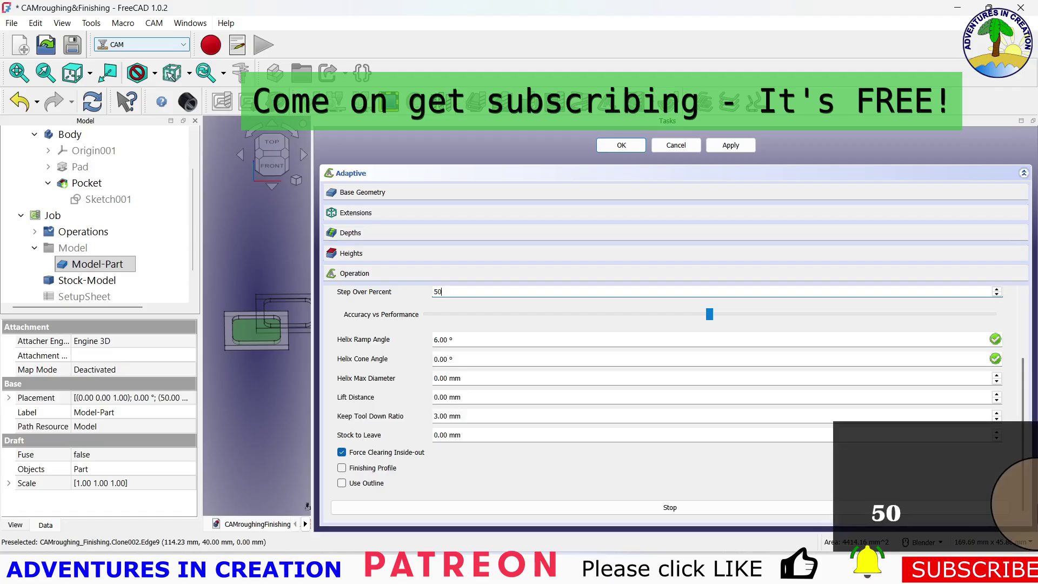
Push Accuracy vs Performance fully toward accuracy and raise Stock to Leave to 2.00 mm.
click(594, 312)
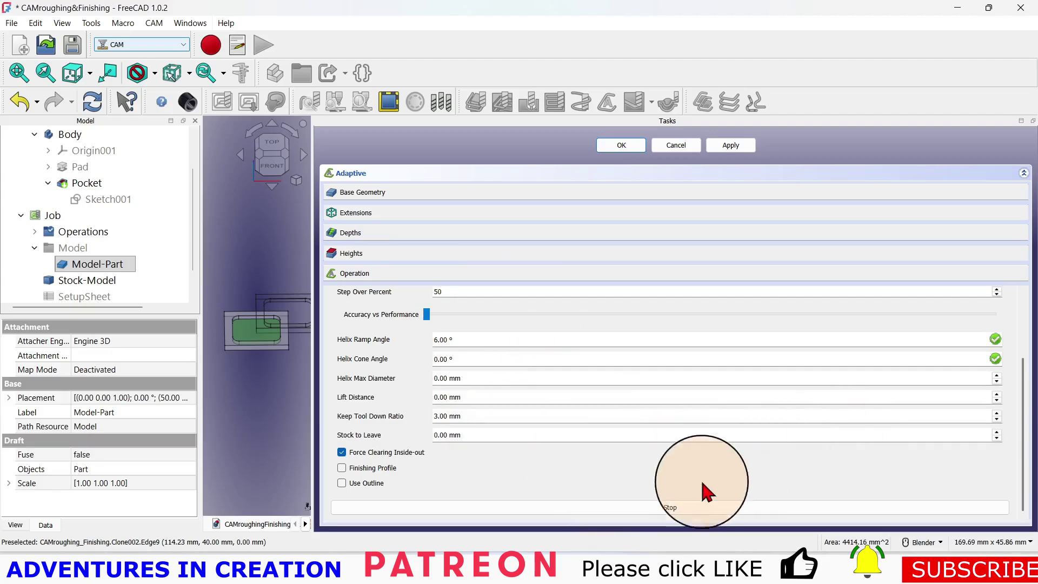
click(997, 432)
click(997, 433)
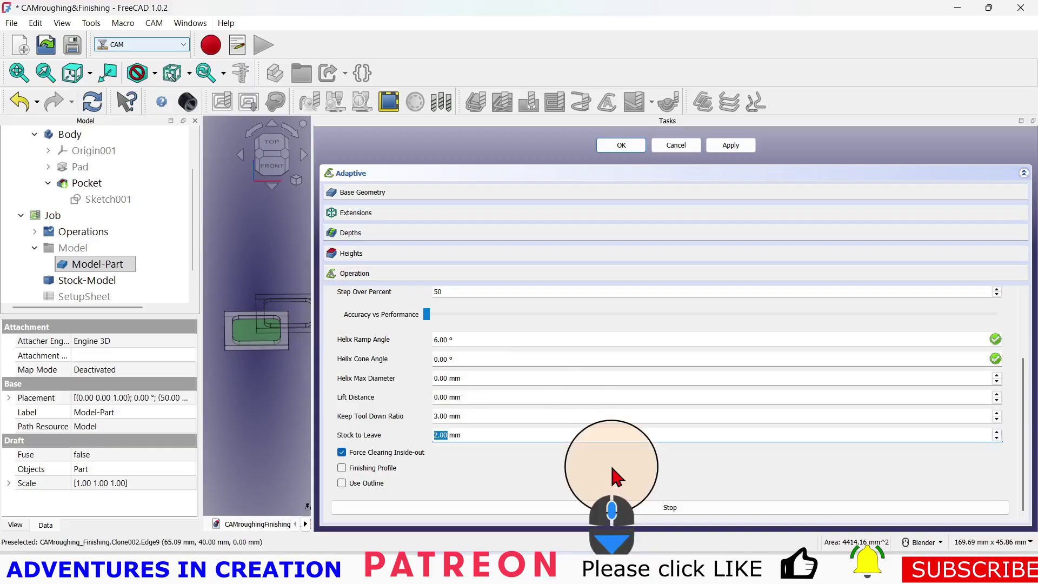
Apply and accept the Adaptive settings to generate the toolpath, then enlarge the 3D view.
click(740, 153)
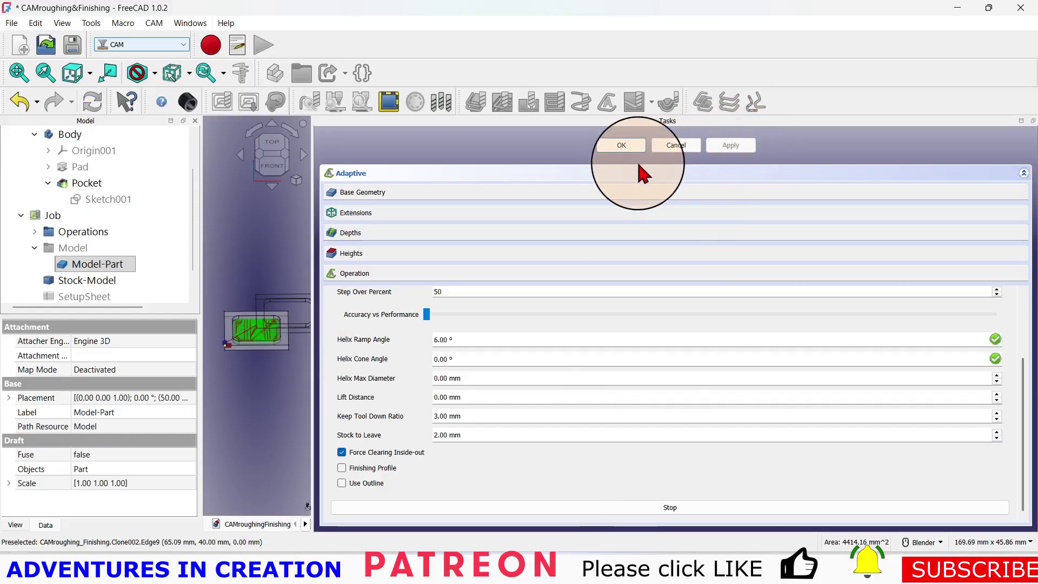
click(618, 147)
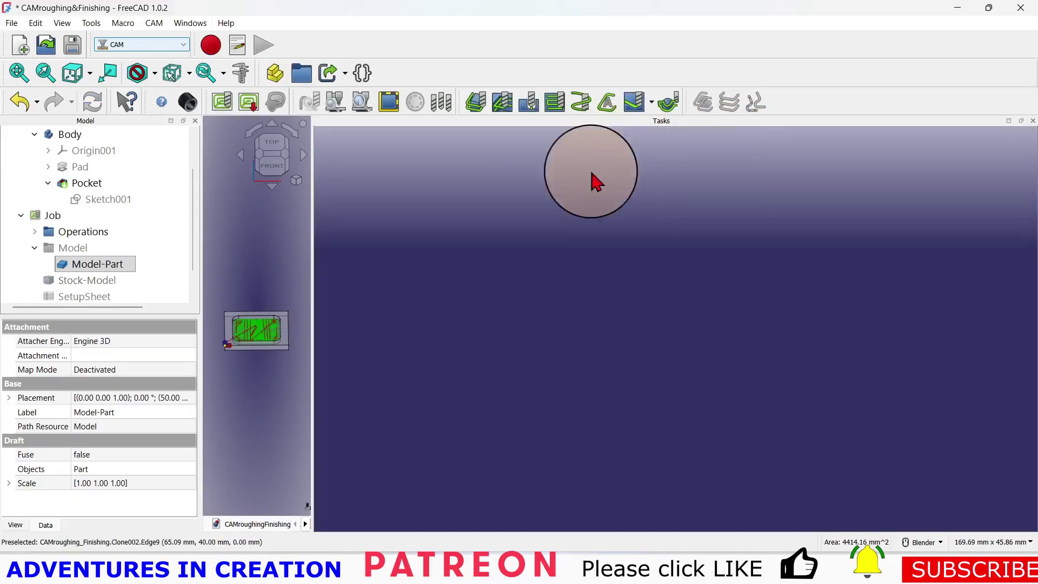
drag(313, 326, 889, 273)
Zoom and tilt the model to inspect the spiral clearing toolpath inside the pocket.
scroll(593, 403, up, 5)
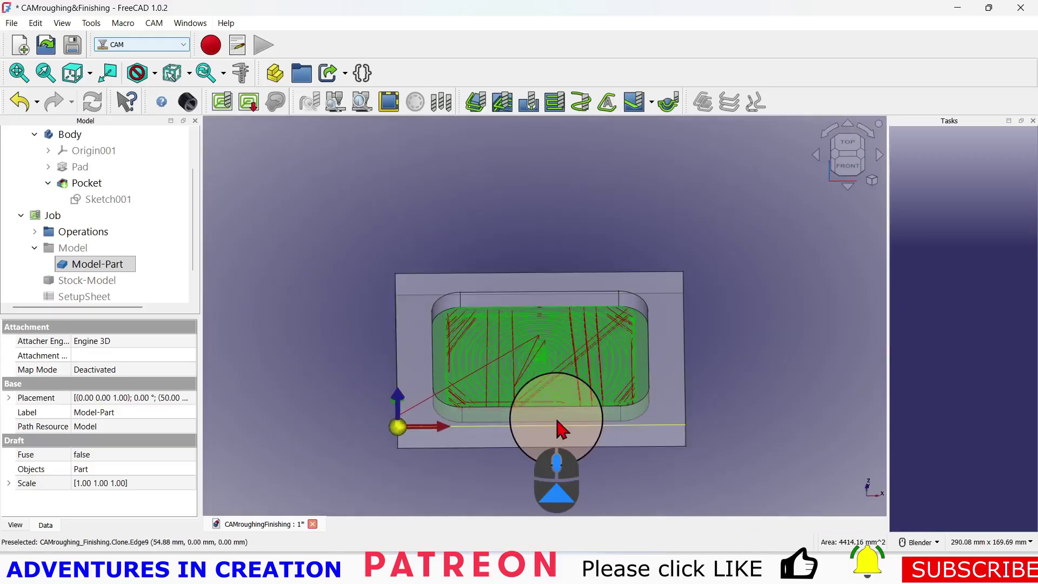
middle_drag(468, 362, 1022, 211)
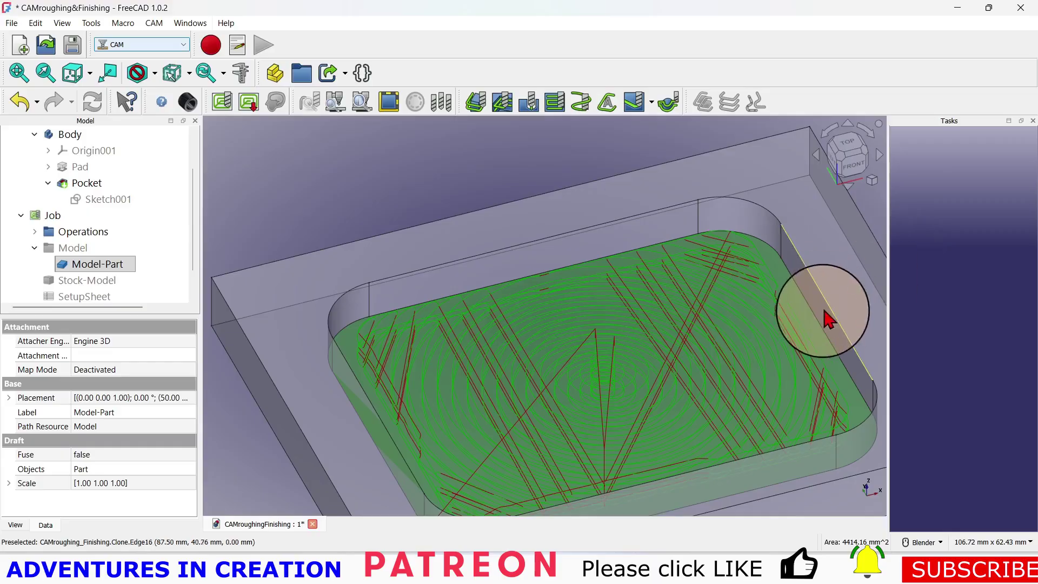
click(400, 201)
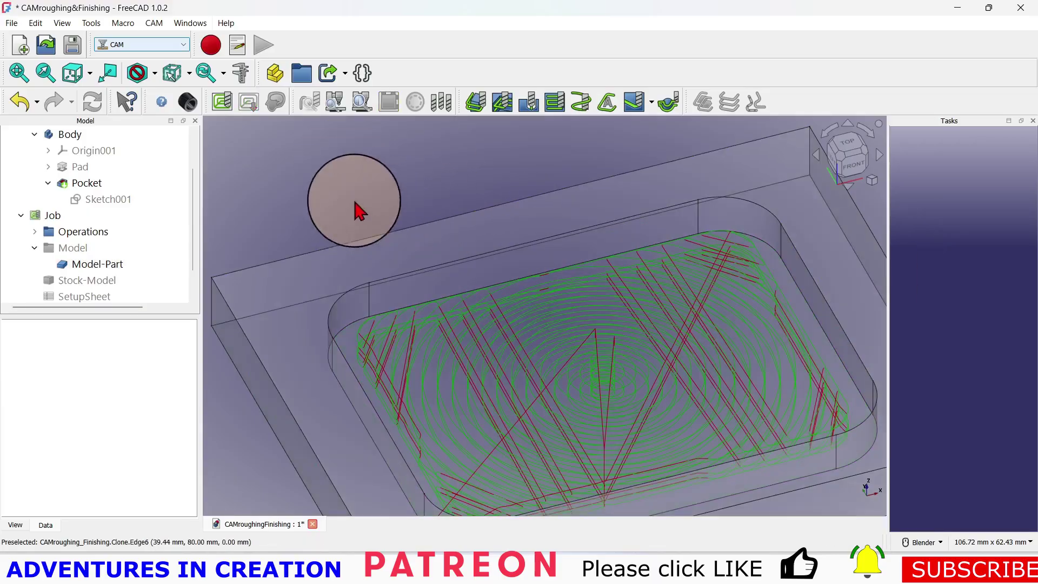
scroll(394, 250, down, 1)
scroll(484, 346, up, 1)
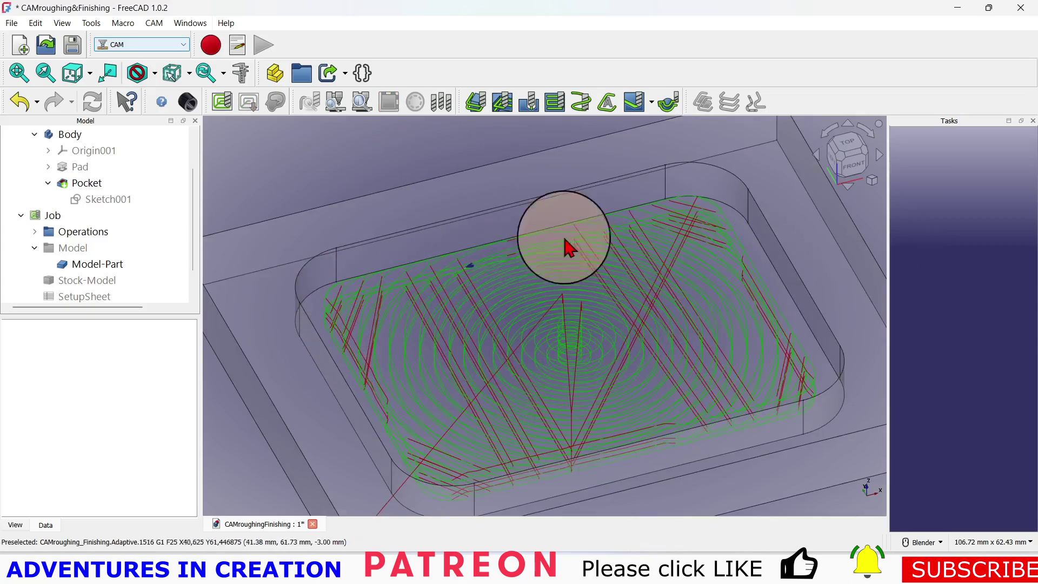
scroll(730, 333, down, 2)
scroll(731, 441, up, 1)
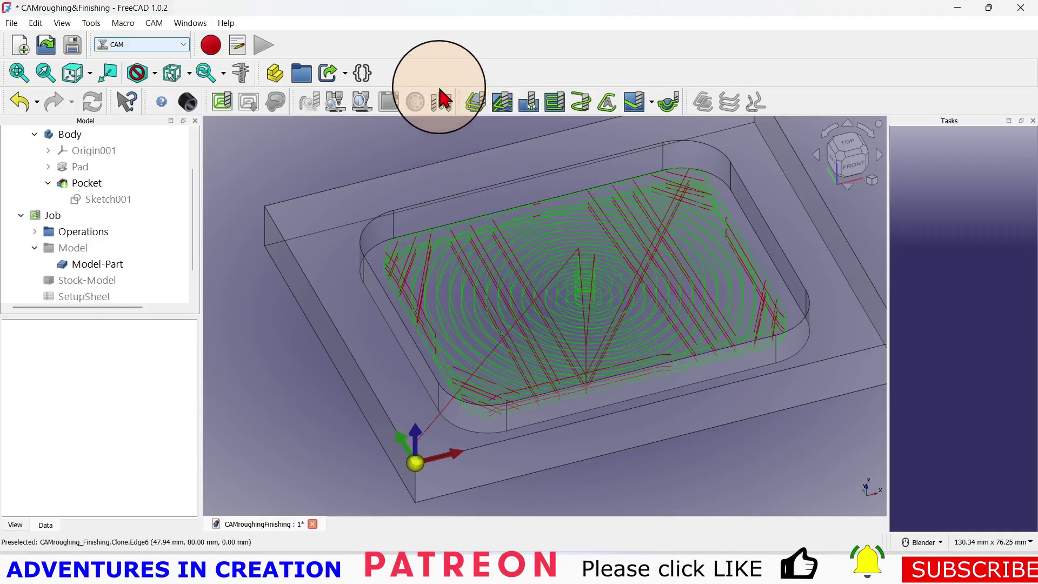
Preview the Adaptive cut in the CAM Simulator, then cancel it.
click(335, 102)
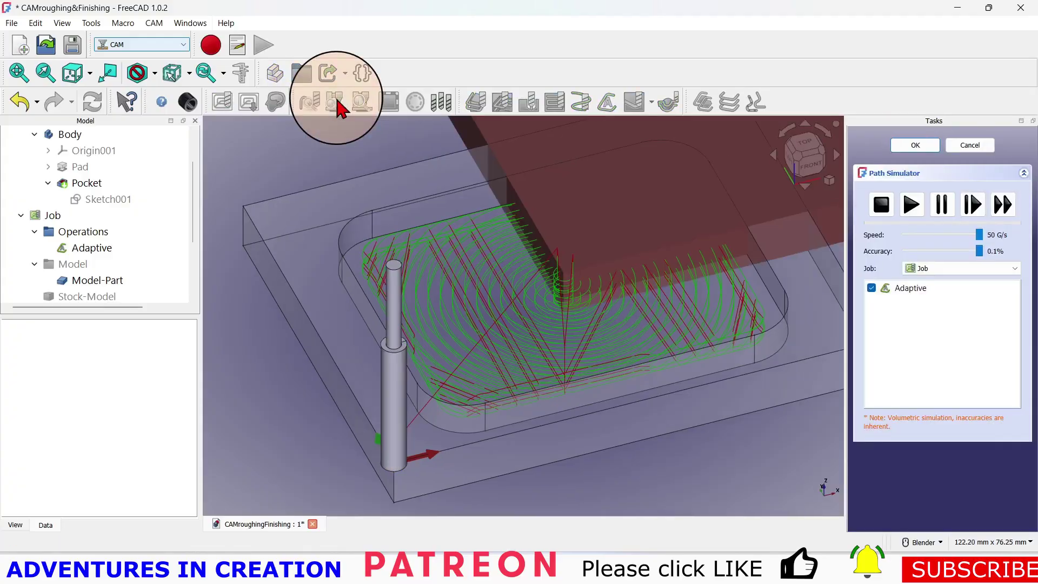
scroll(376, 320, down, 5)
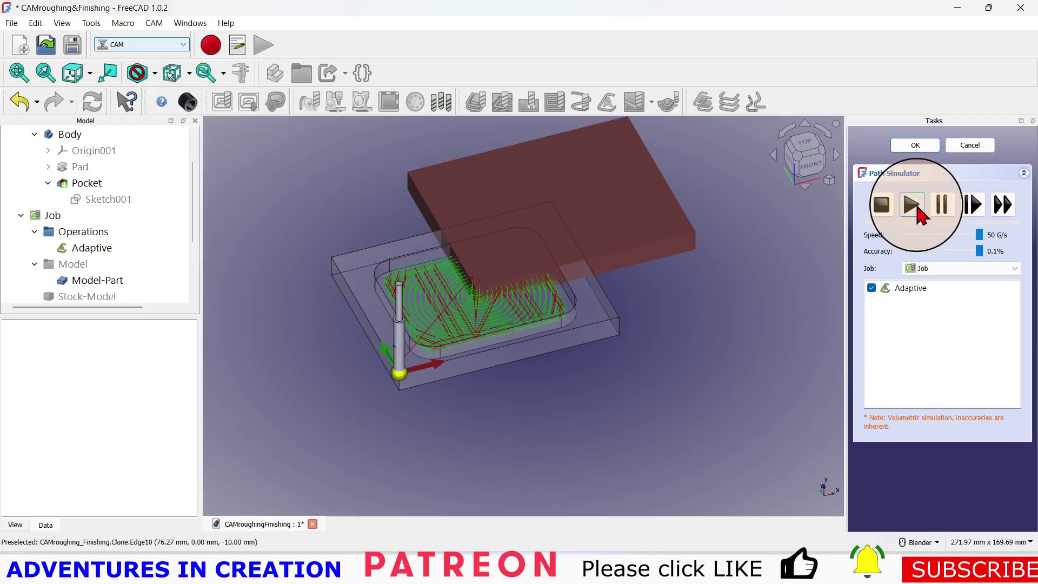
click(912, 206)
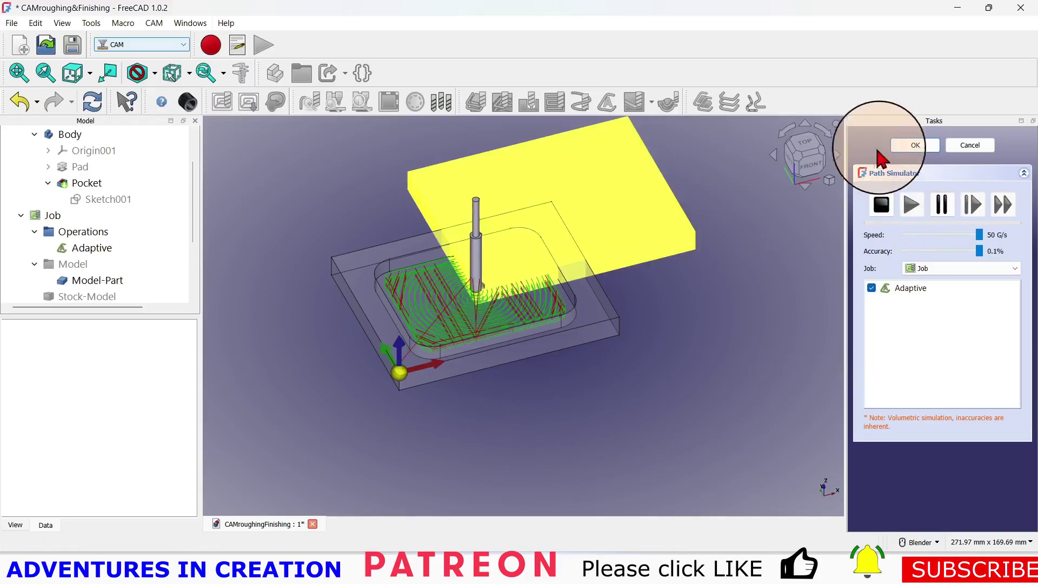
click(973, 146)
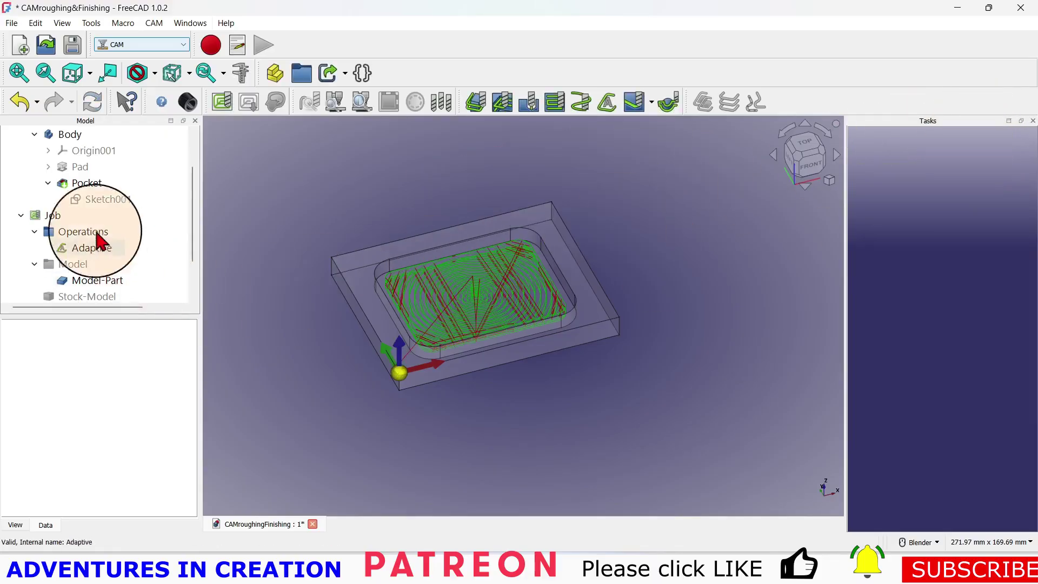
Set the Job's stock to the existing Model solid and confirm the job settings.
double_click(66, 215)
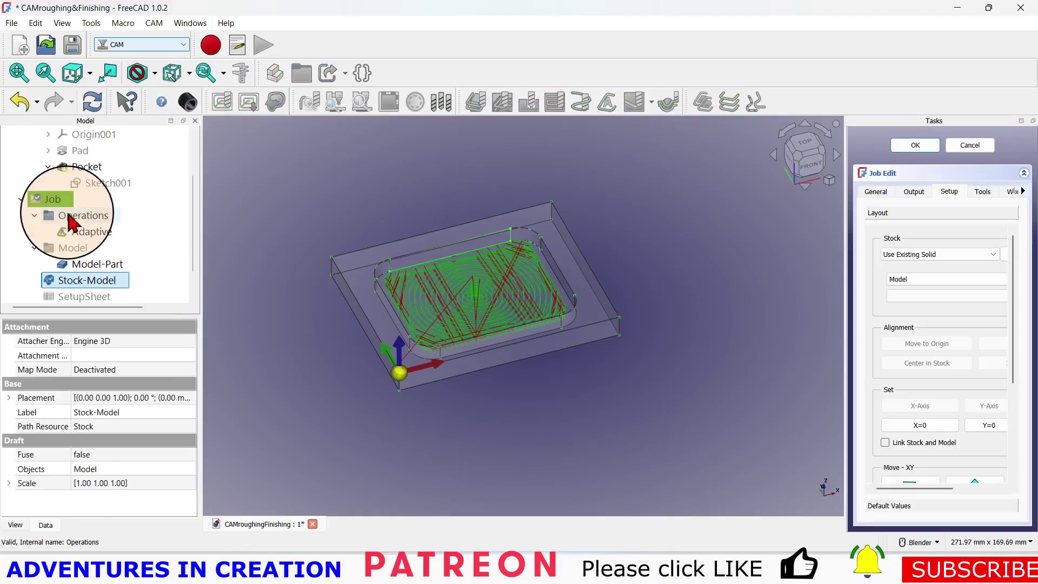
click(941, 276)
click(940, 289)
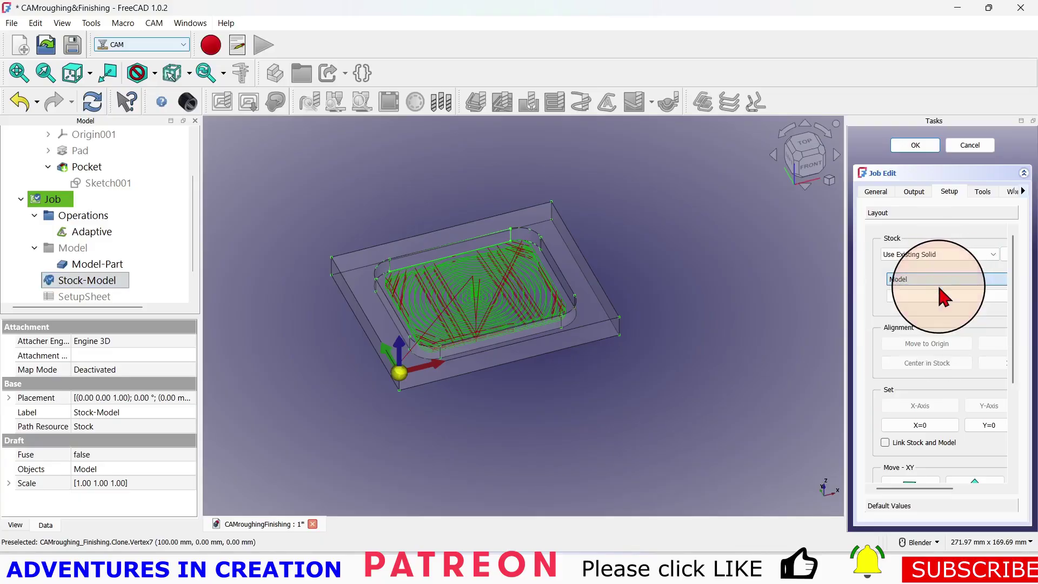
click(940, 278)
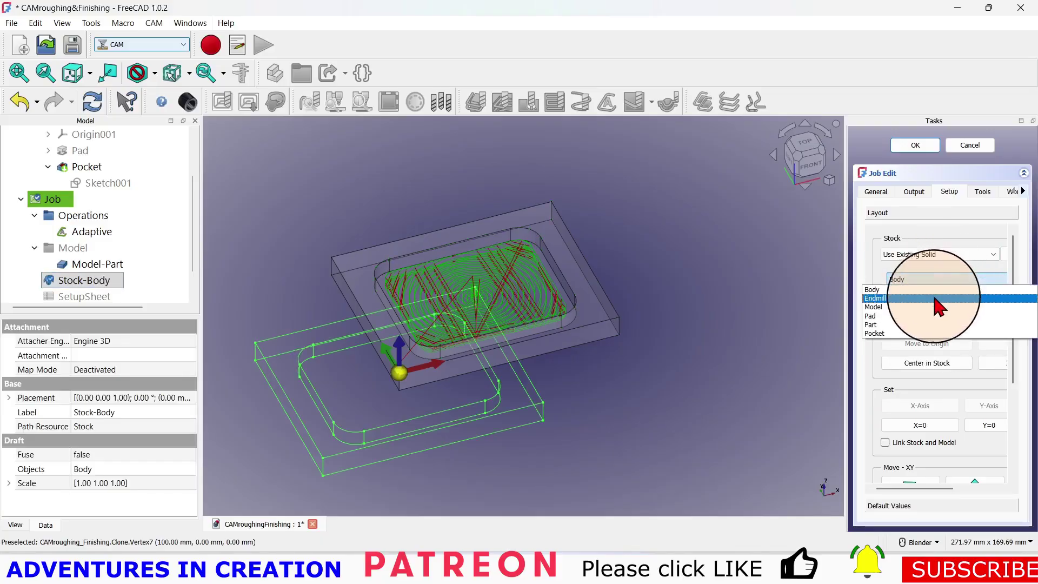
click(935, 306)
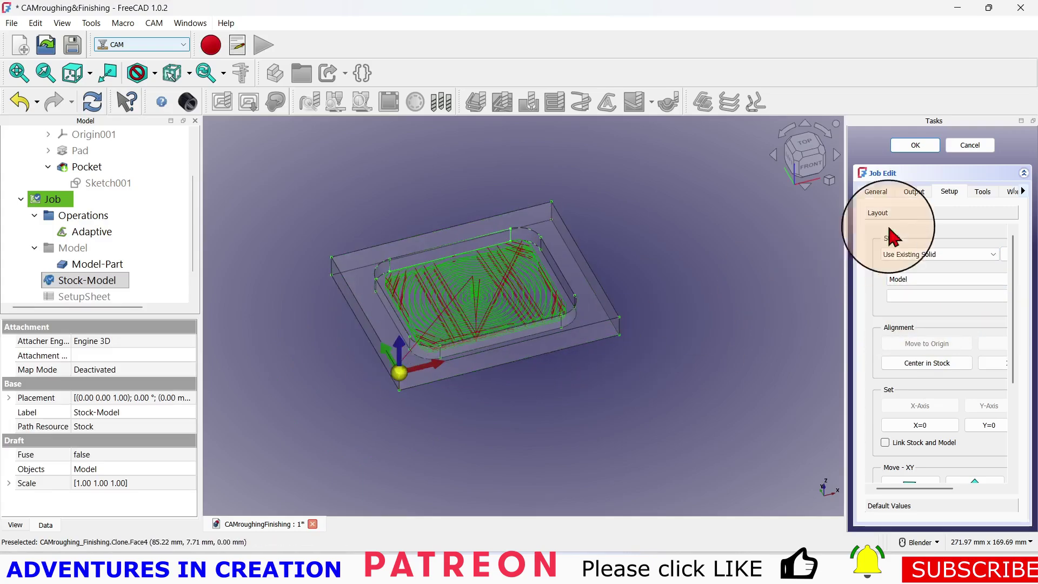
click(923, 146)
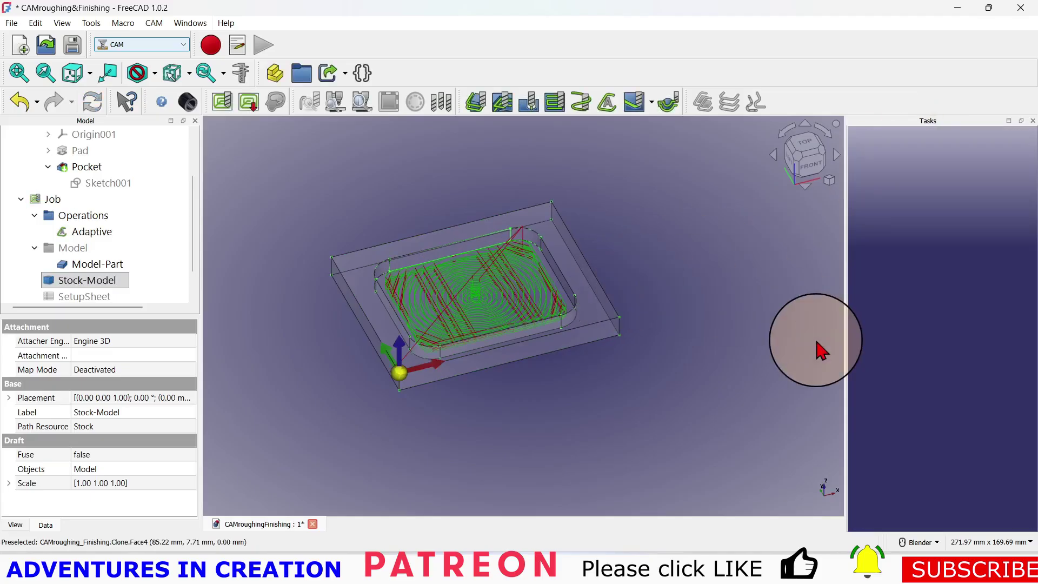
Run the Adaptive cut simulation on the solid stock block.
click(334, 103)
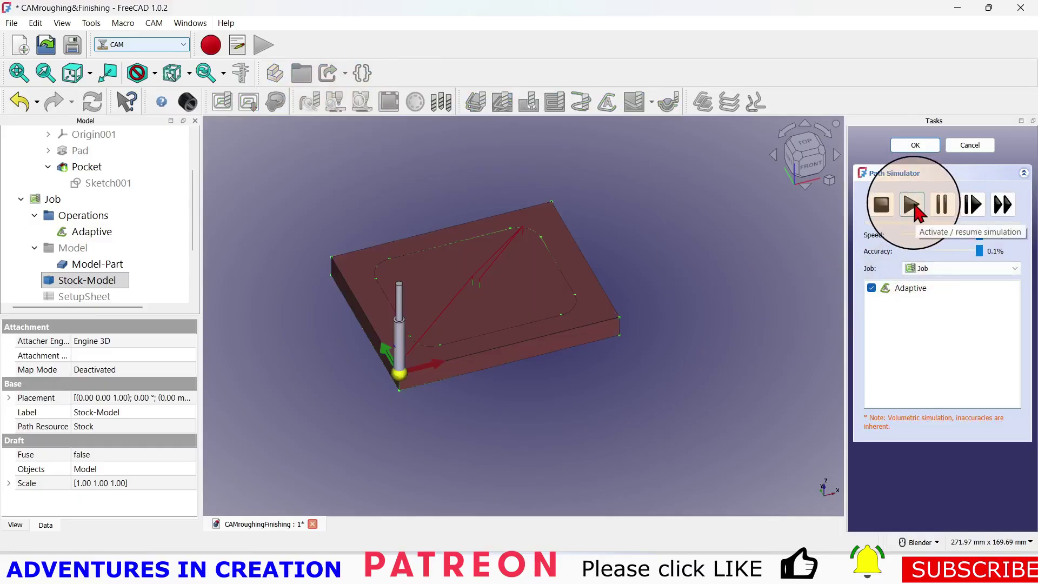
click(913, 205)
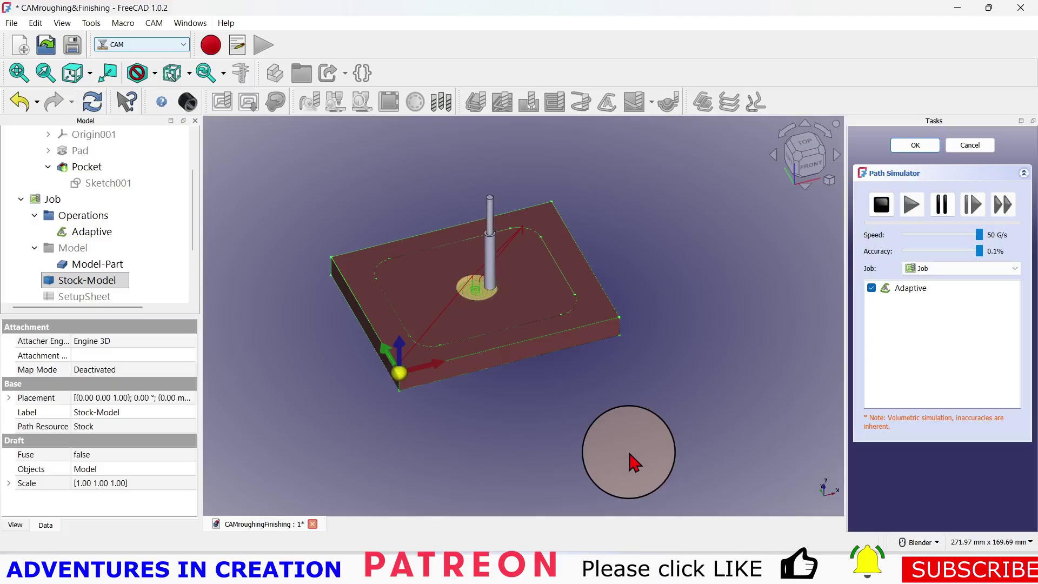
Stop the simulation and rename the Adaptive operation to 'RoughingPass'.
click(884, 208)
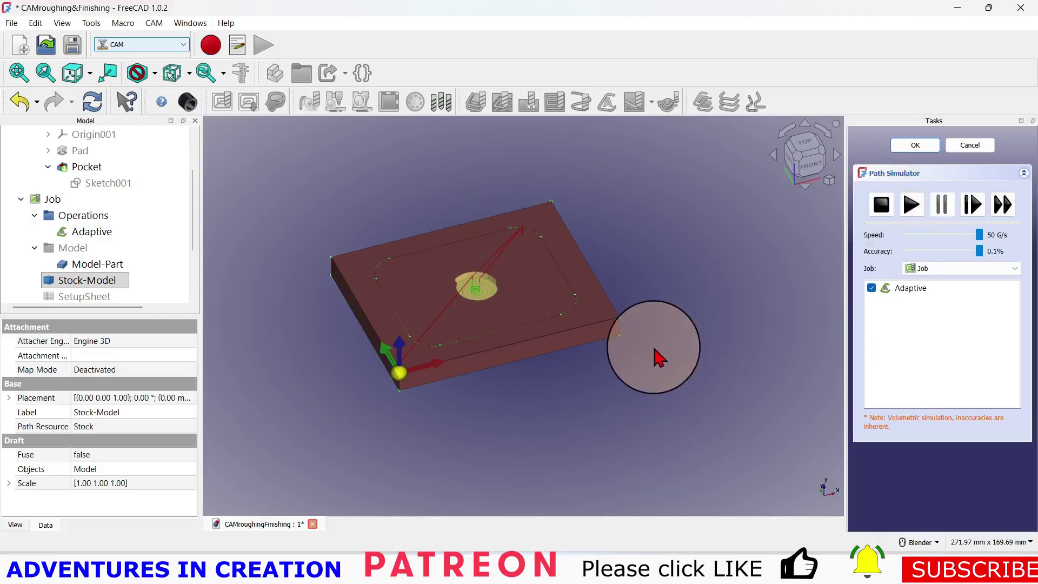
click(93, 231)
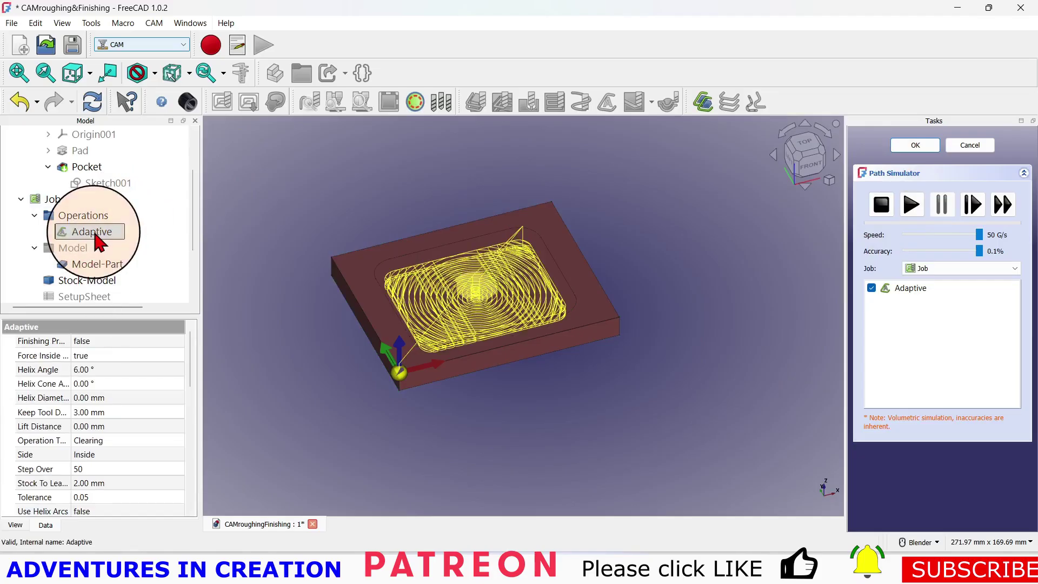
right_click(96, 235)
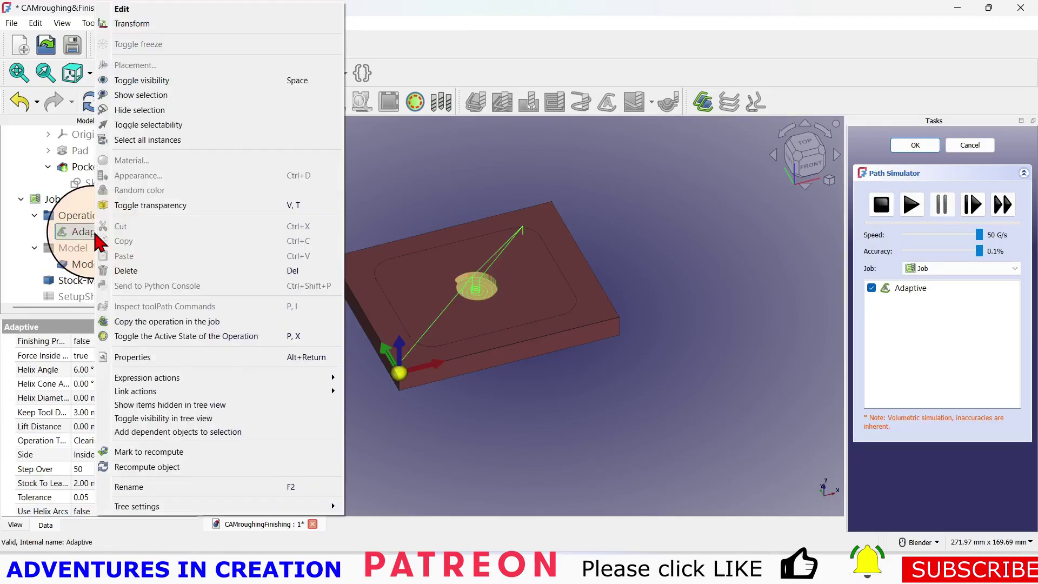
click(157, 487)
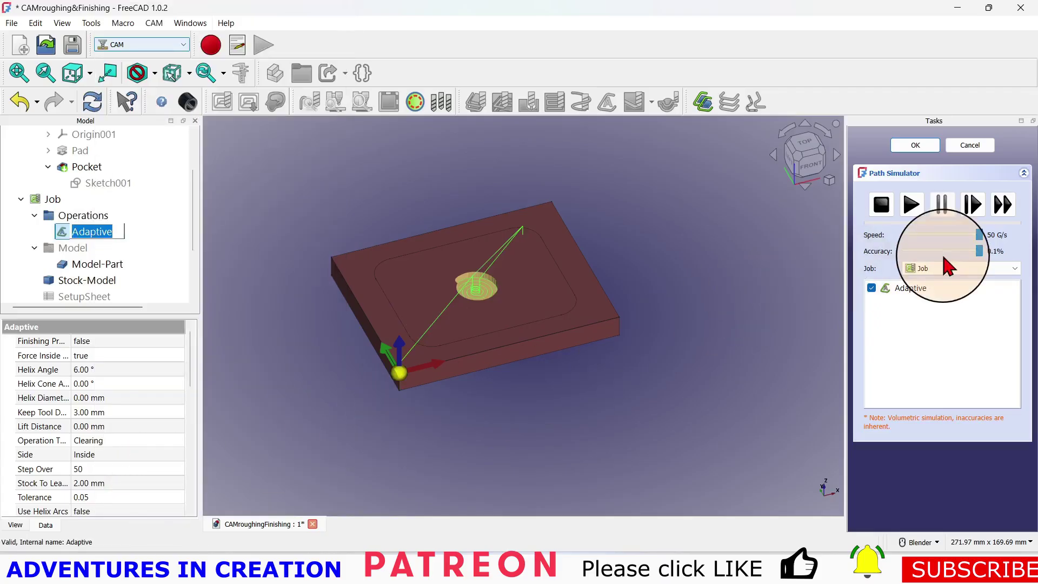
text(Roughing)
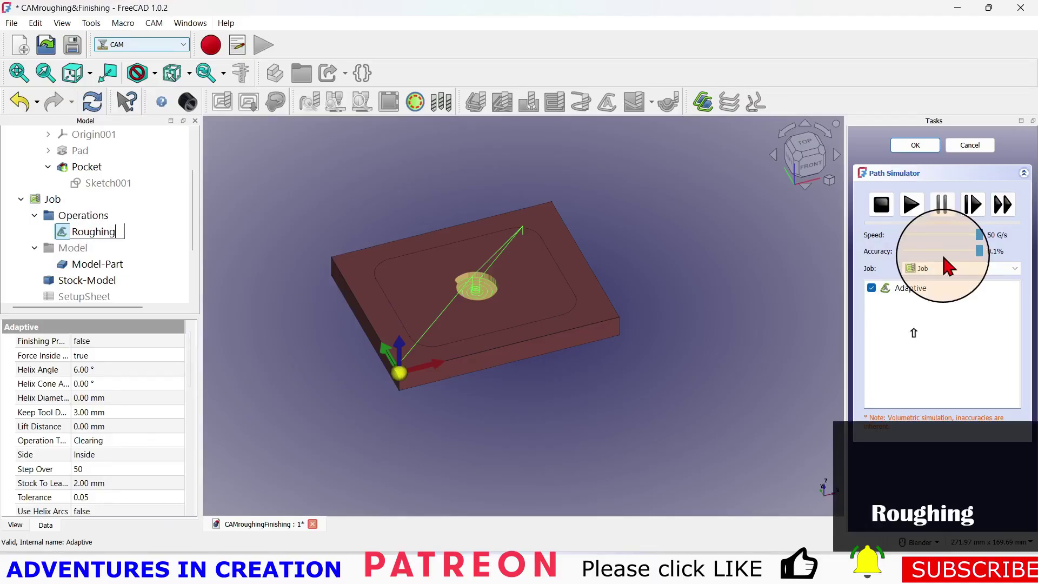
text(Pass)
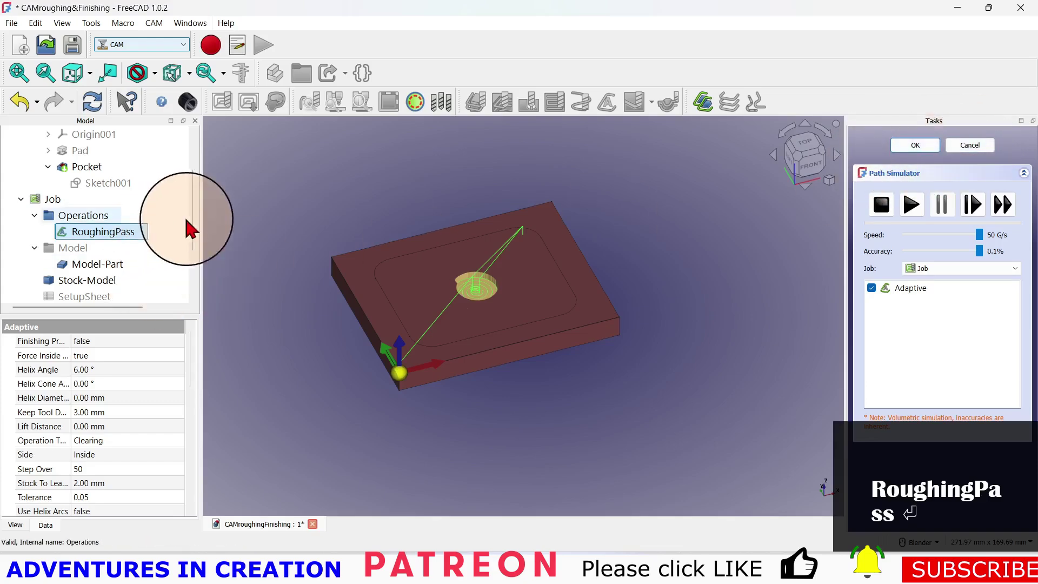
scroll(192, 233, down, 2)
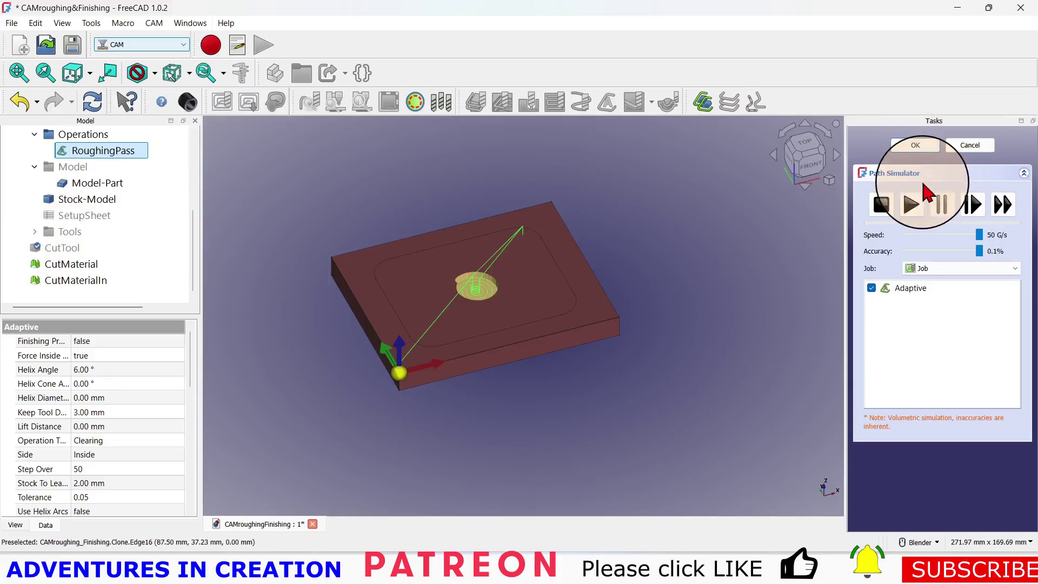
Close the simulator, hide the RoughingPass toolpath, and select the pocket floor face.
click(969, 144)
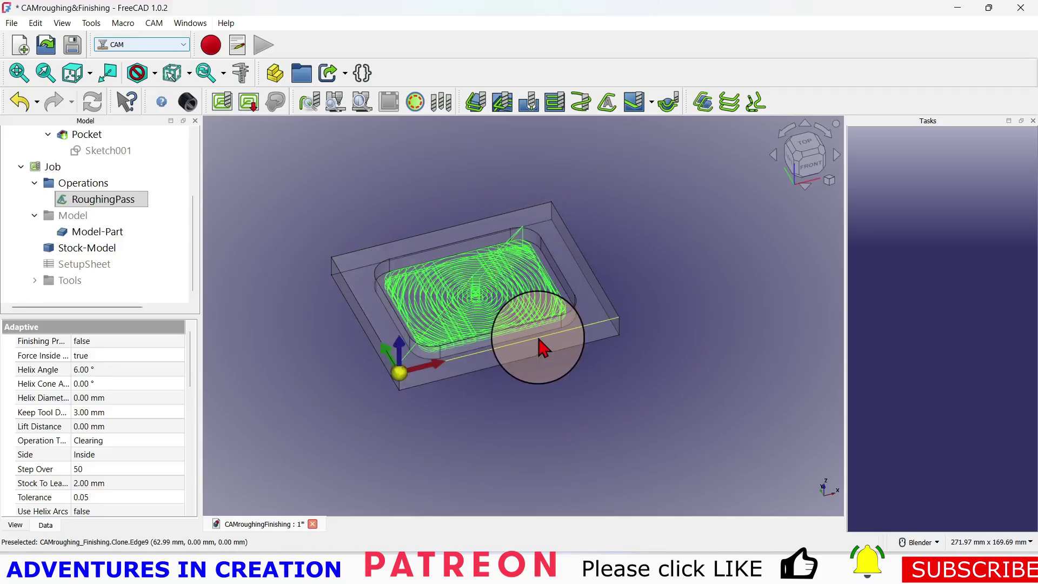
scroll(542, 347, up, 3)
key(Delete)
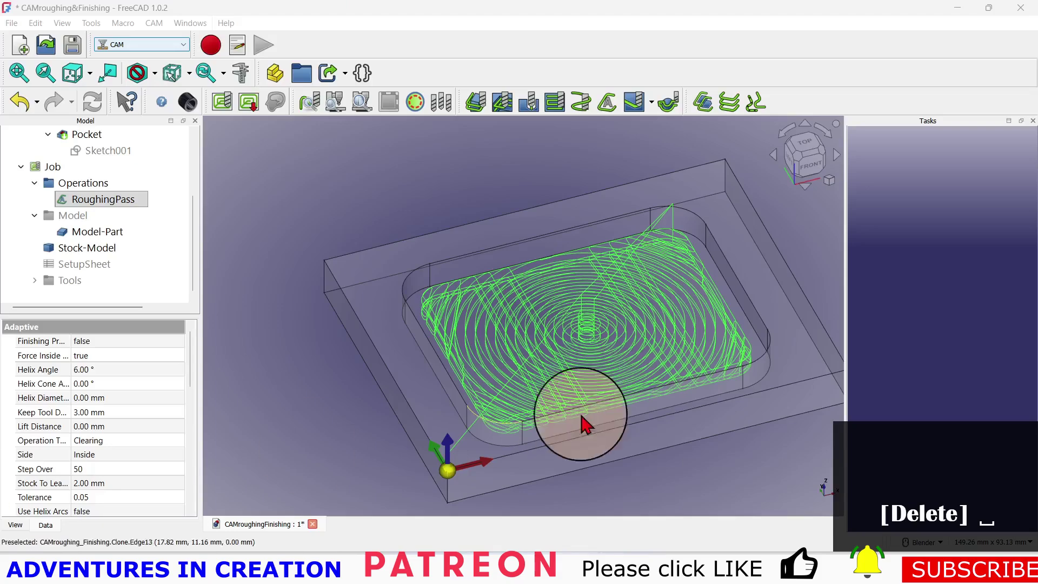
click(104, 200)
key(space)
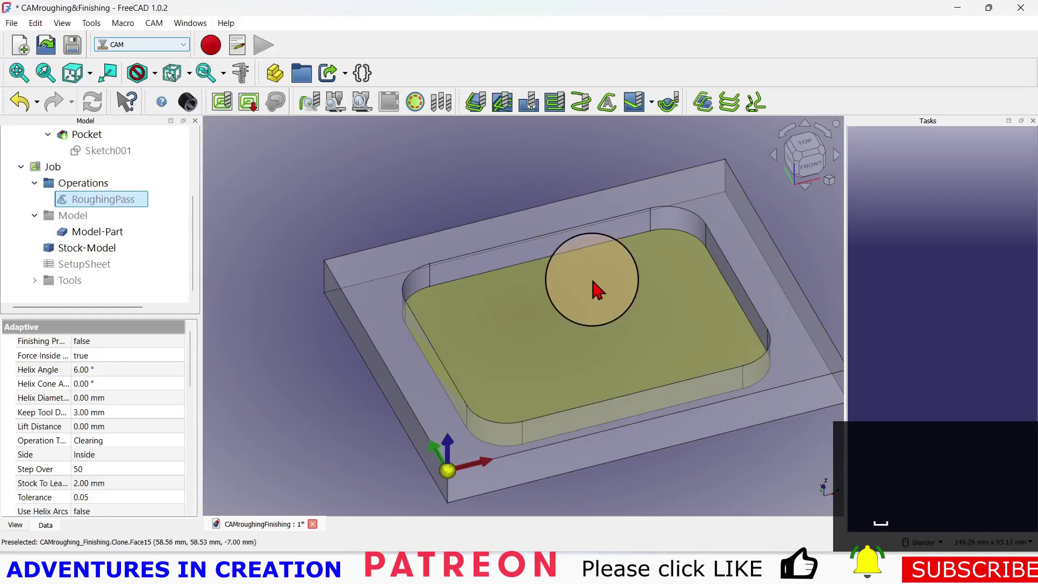
click(576, 332)
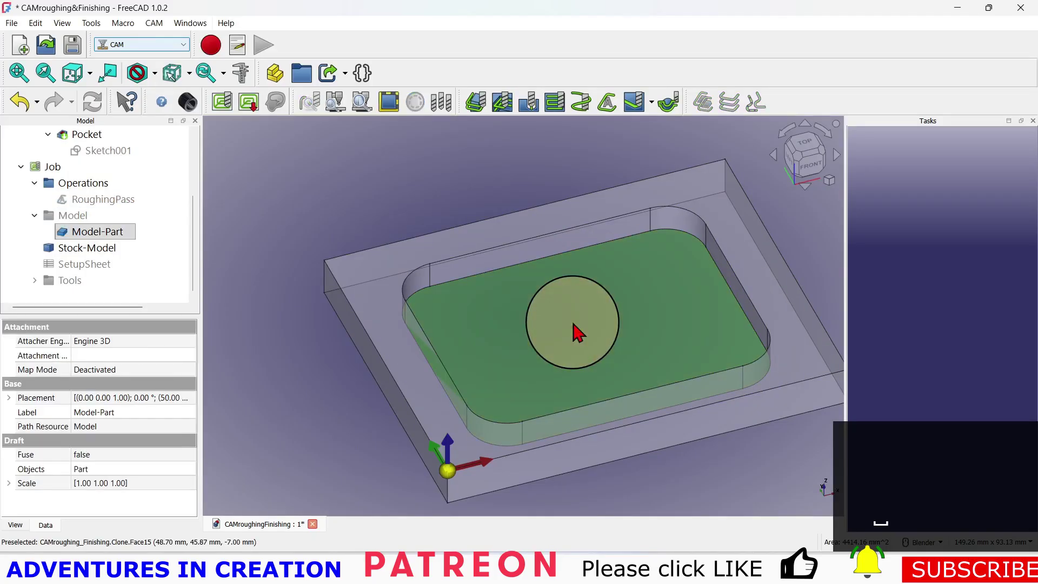
Add a Profile operation on the selected floor face with Cut Side set to Inside.
click(478, 105)
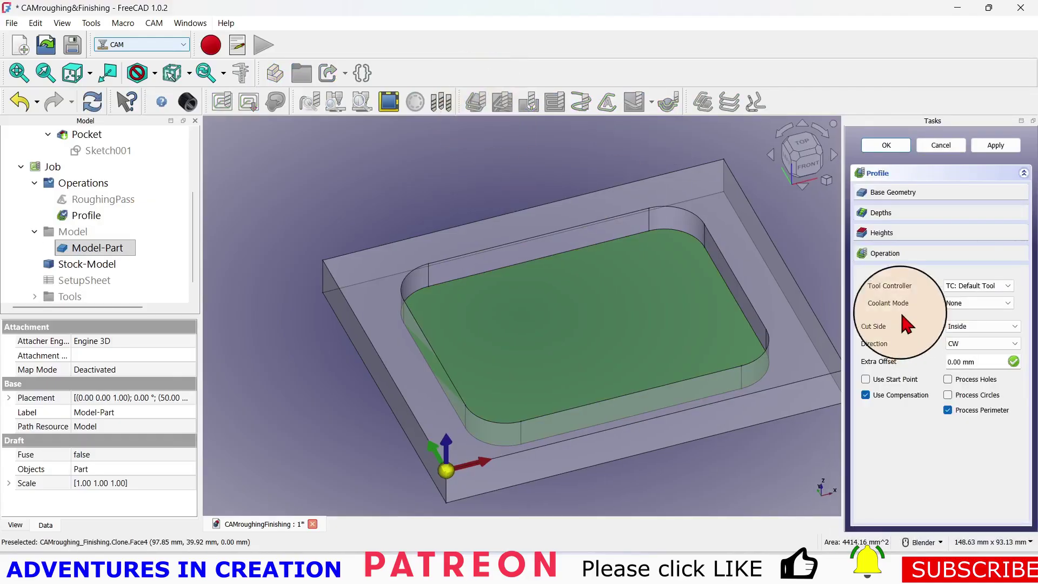
drag(843, 325, 469, 302)
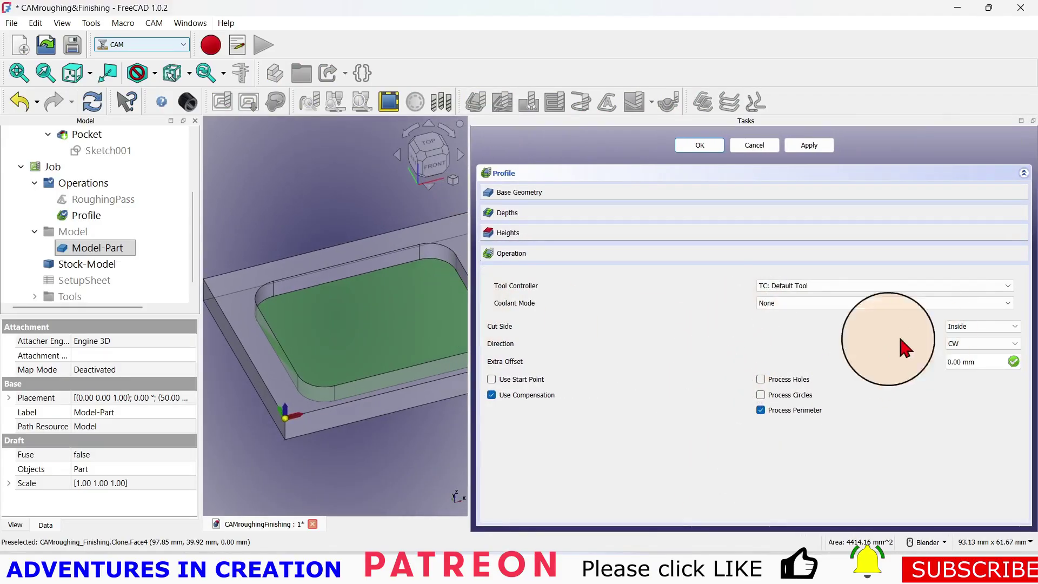
click(1015, 328)
click(1015, 328)
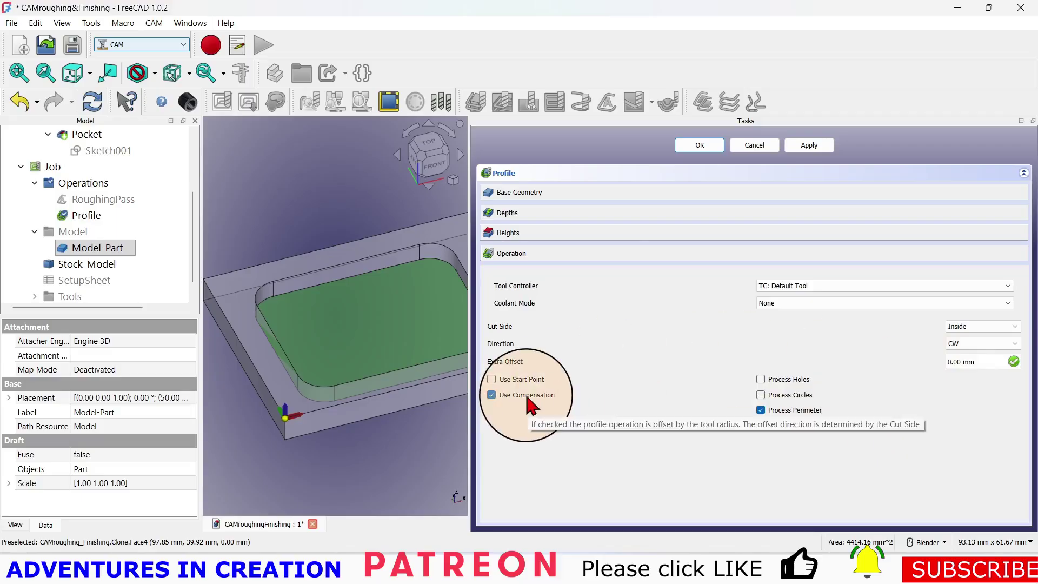
Set the Profile's Step Down expression to 4mm in the Depths section.
click(590, 236)
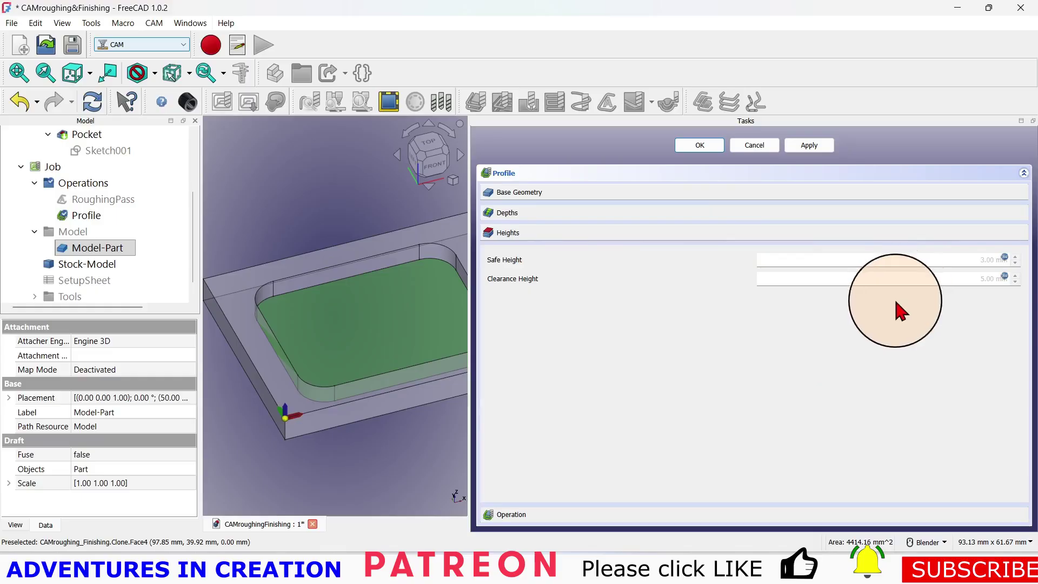
click(668, 213)
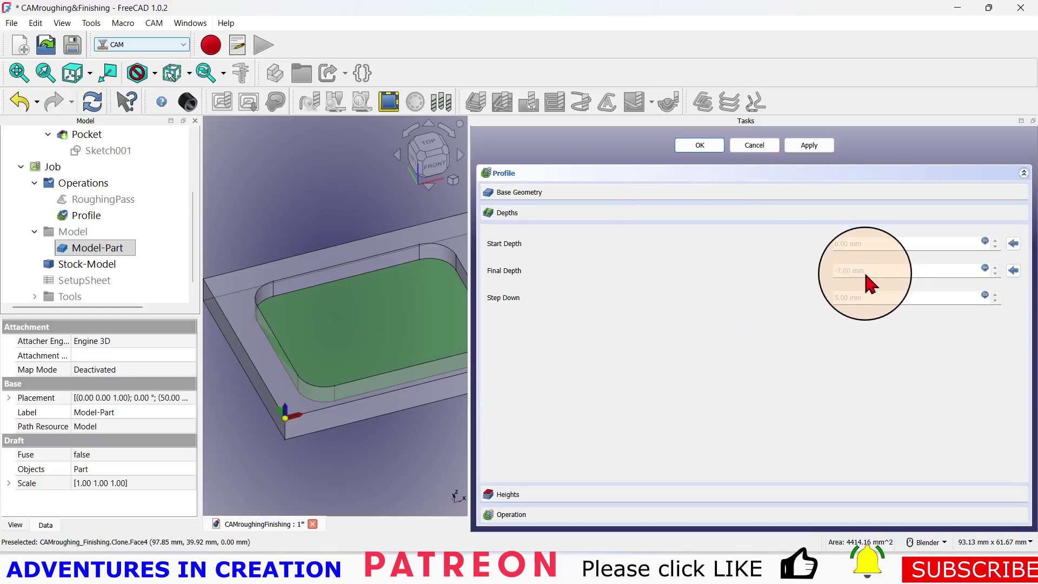
click(985, 296)
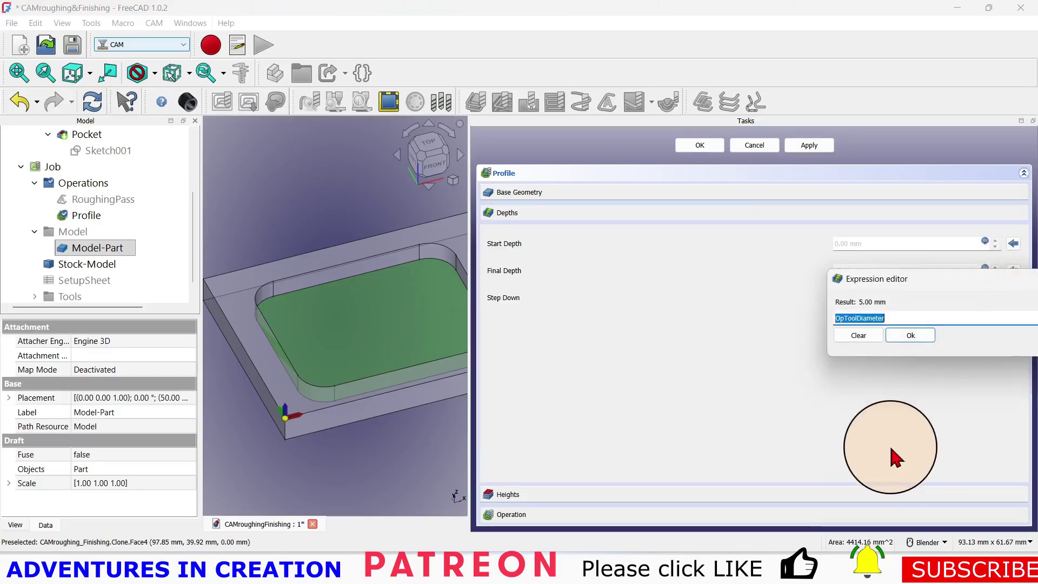
text(4)
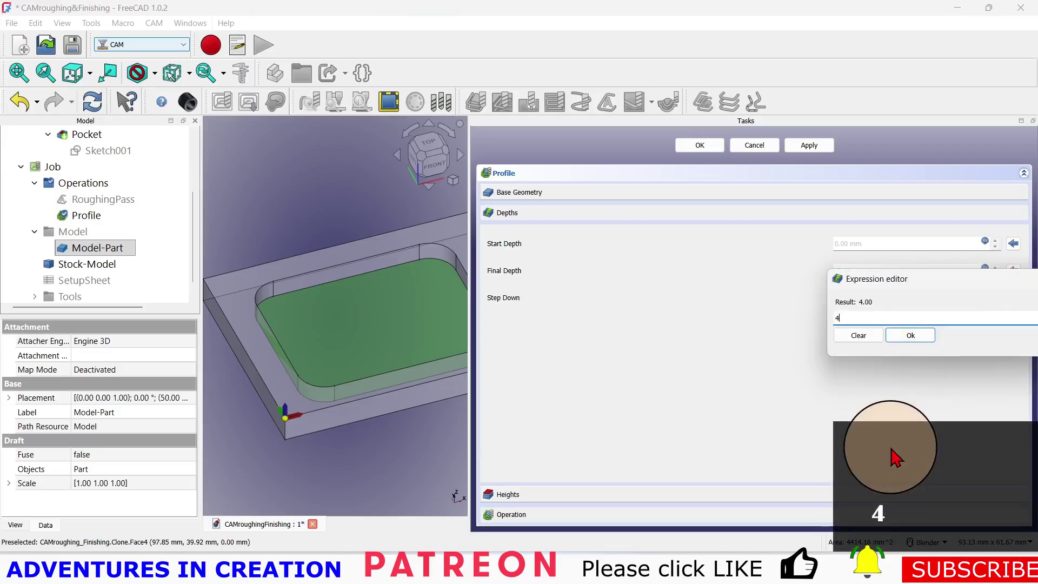
text(mm)
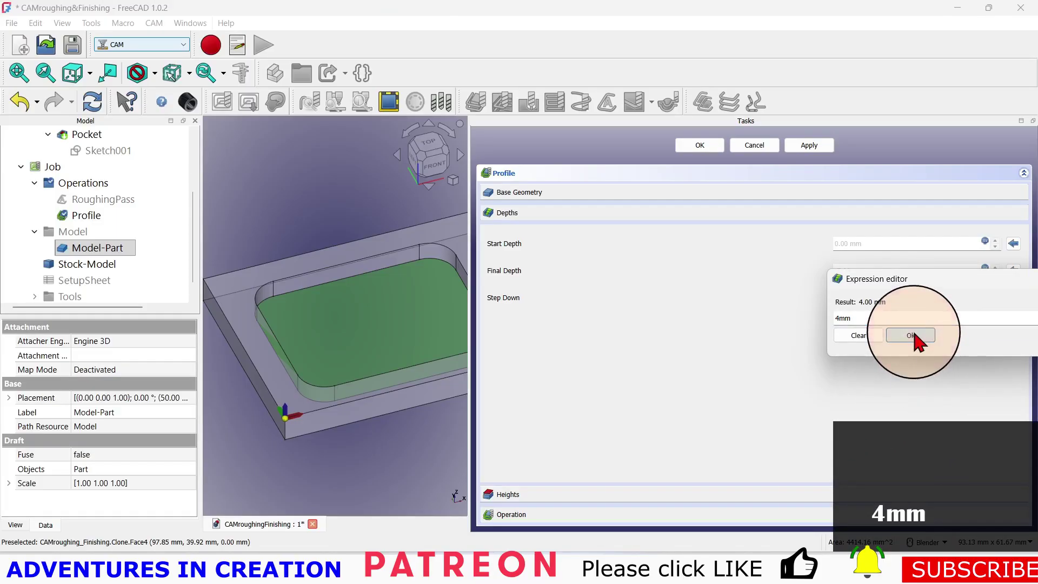
click(914, 336)
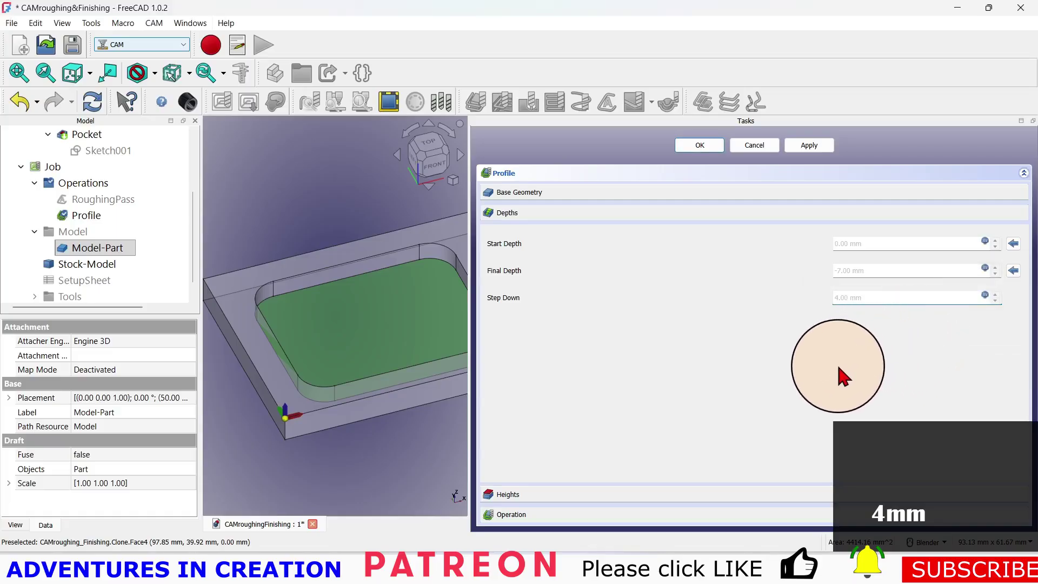
click(857, 303)
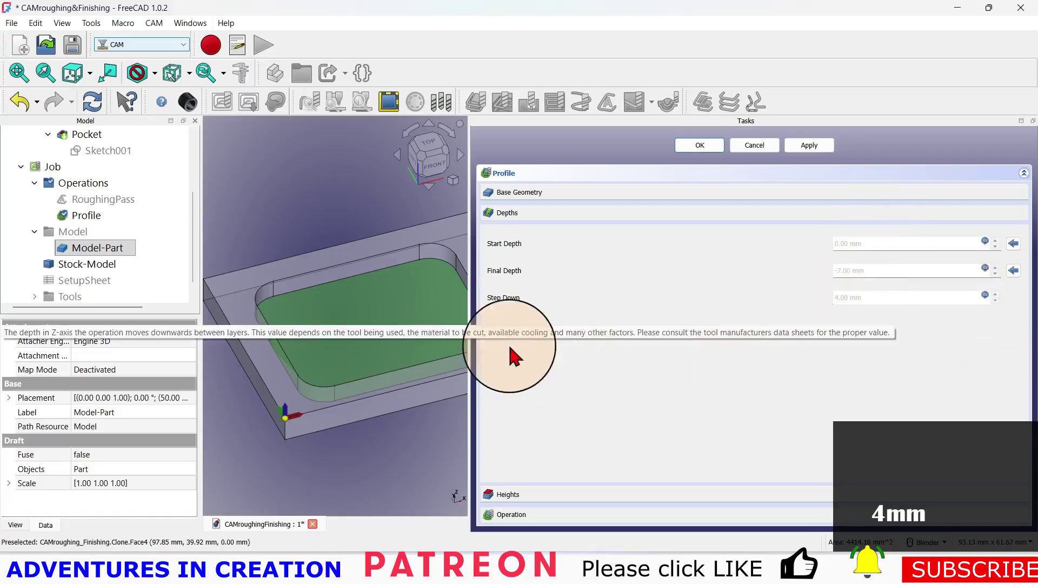
Check the Profile's base geometry and apply it to generate the toolpath around the pocket.
click(755, 192)
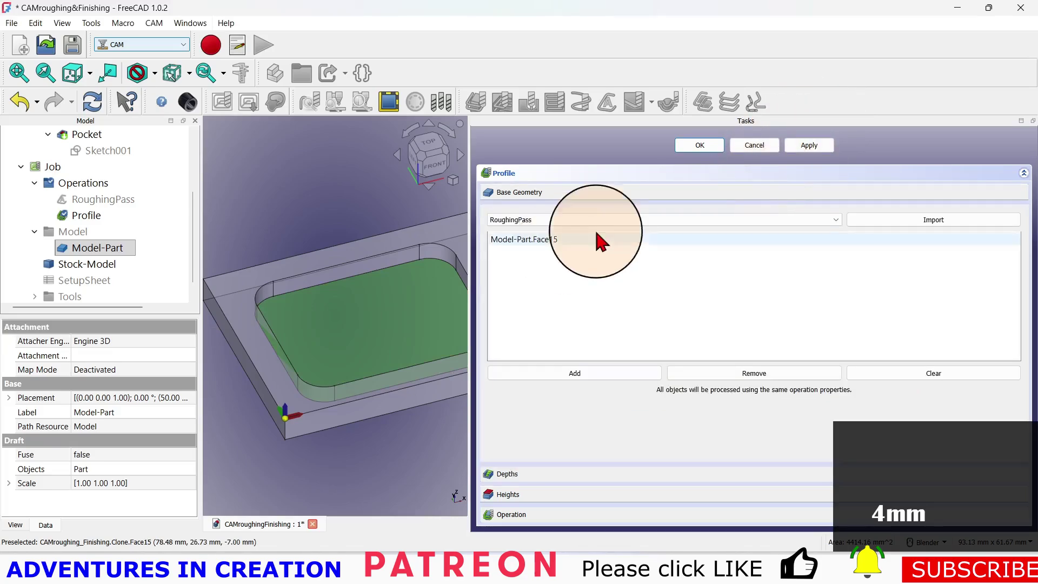
click(818, 150)
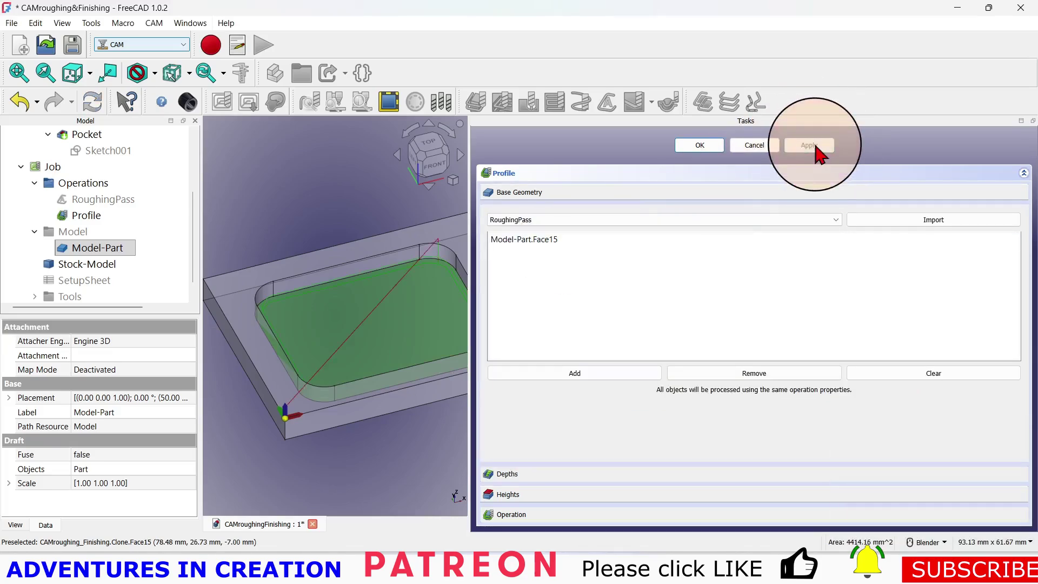
click(703, 150)
Accept the Profile operation and simulate it alone on the stock, with RoughingPass unchecked.
click(703, 148)
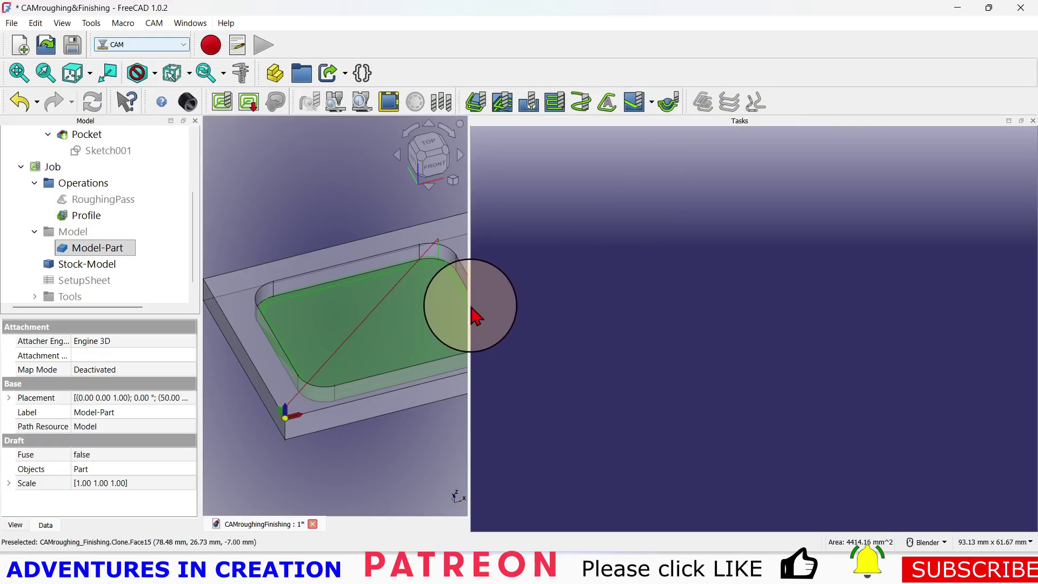
drag(471, 305, 881, 303)
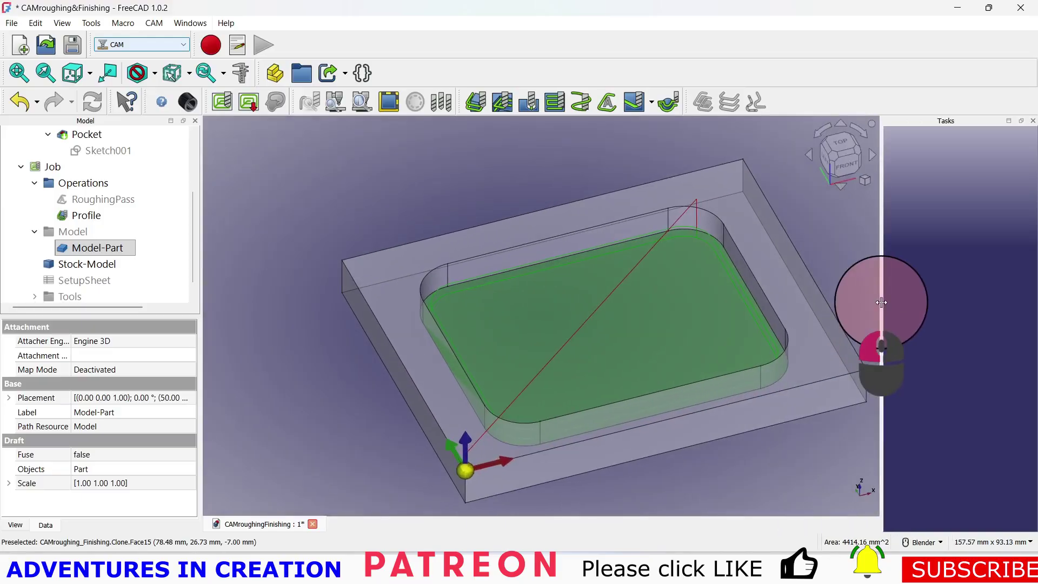
click(336, 104)
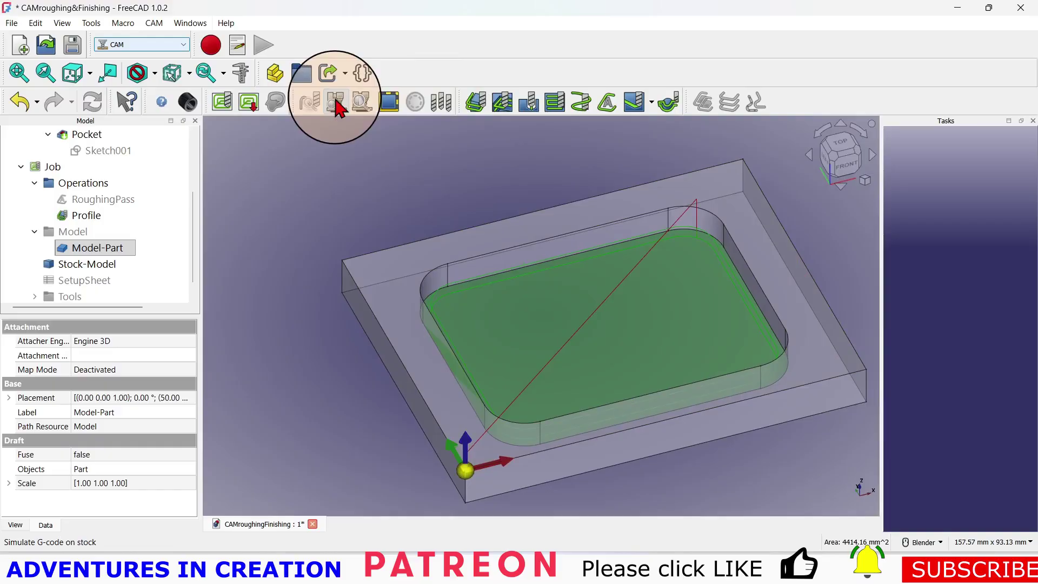
click(337, 105)
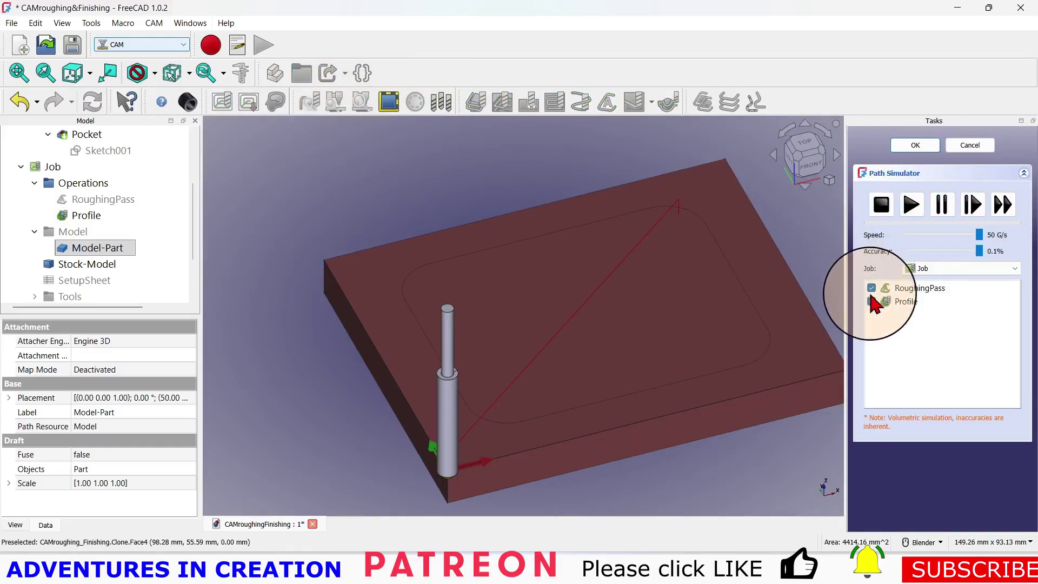
click(871, 289)
click(914, 205)
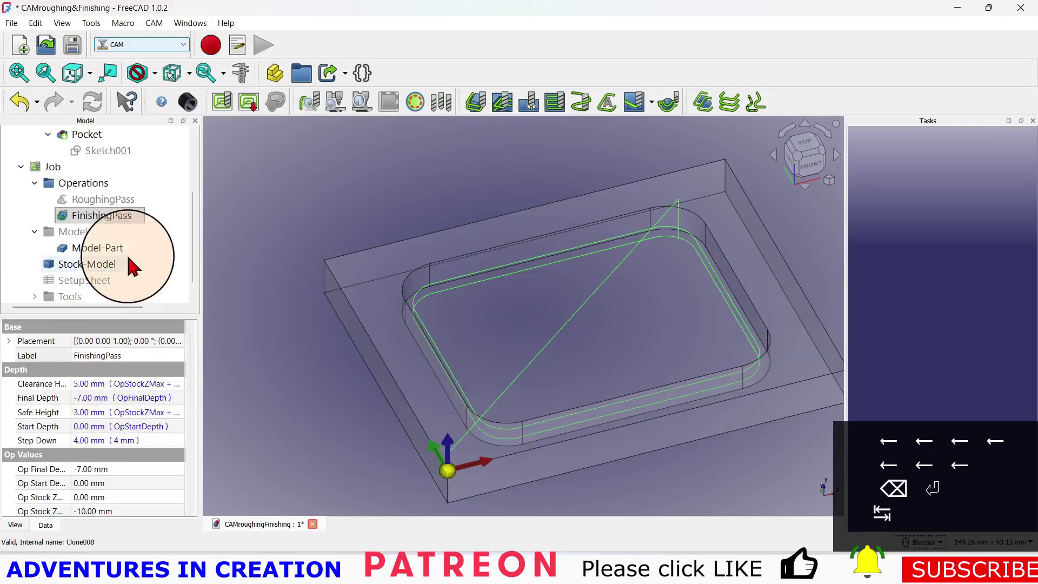
Select the FinishingPass and RoughingPass operations in the Job tree.
click(141, 240)
click(130, 213)
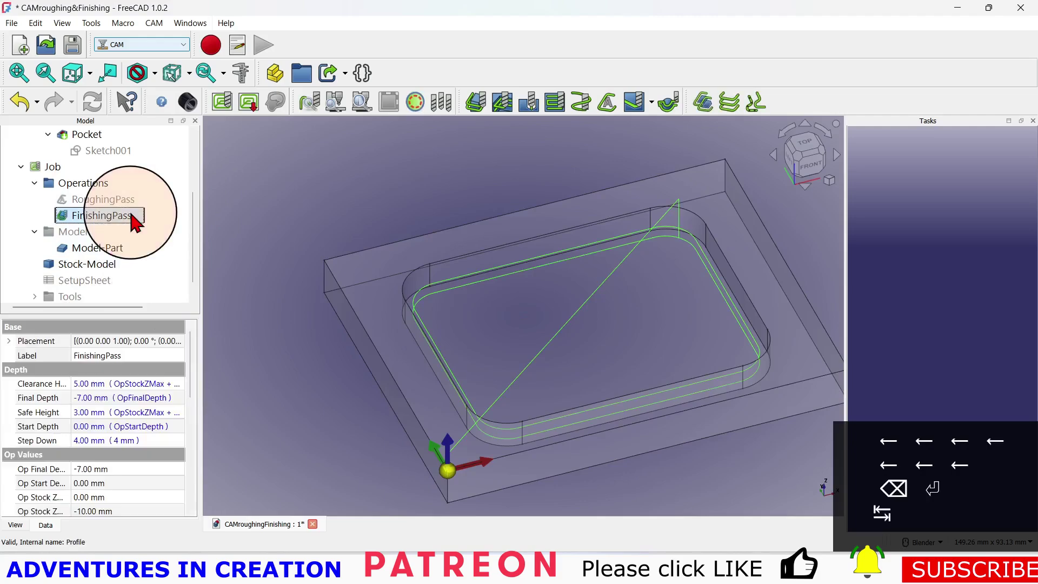
click(135, 200)
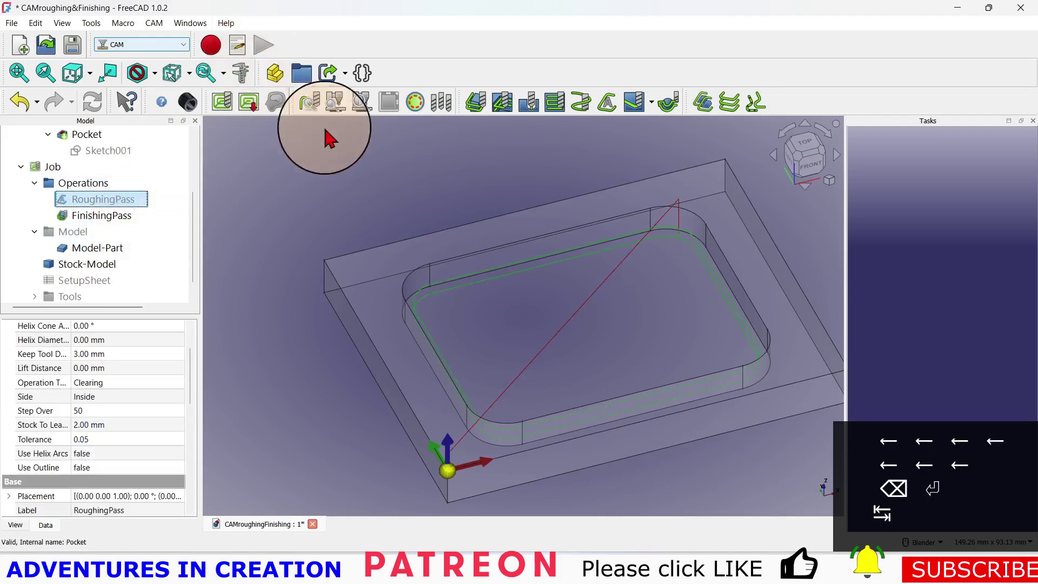
Simulate RoughingPass and FinishingPass together on the stock, then cancel the simulation.
click(335, 103)
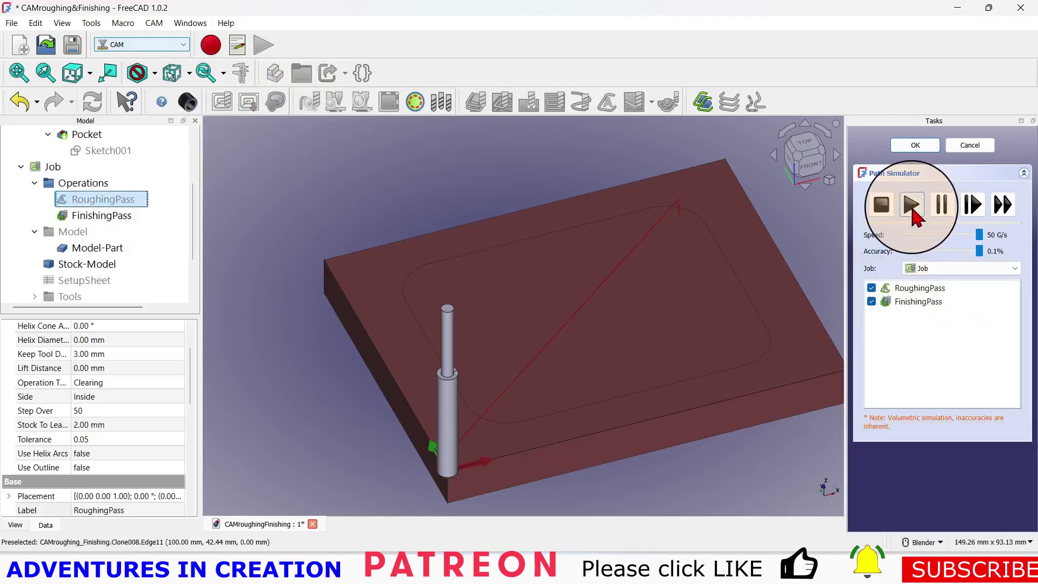
click(913, 208)
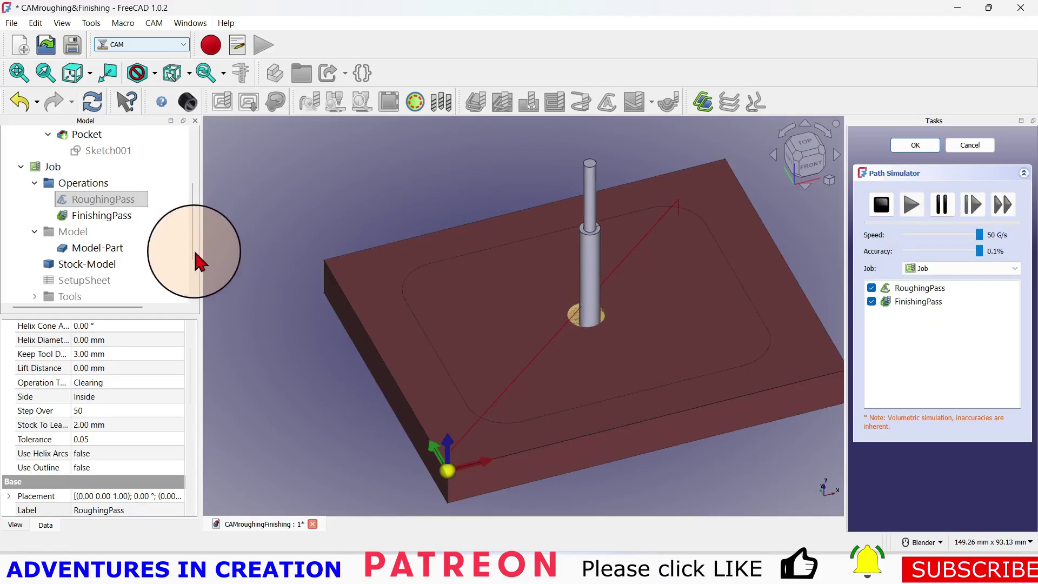
scroll(198, 271, down, 2)
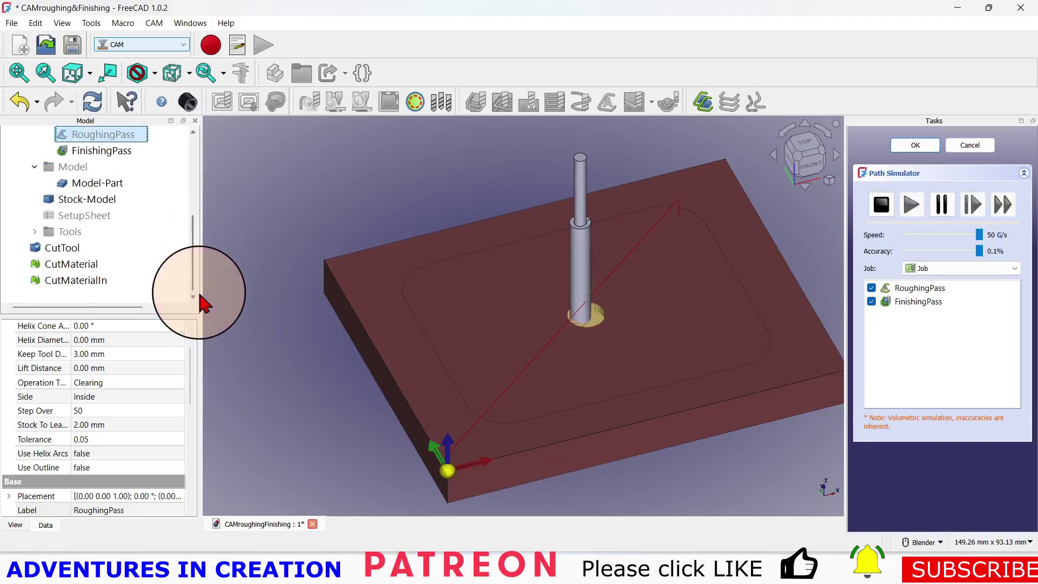
click(984, 141)
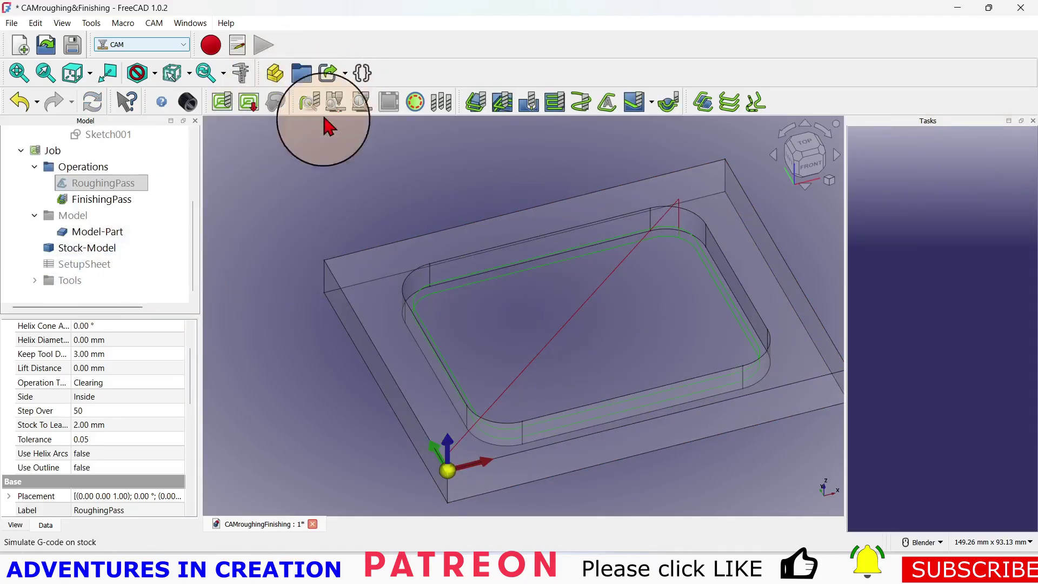
scroll(722, 481, up, 2)
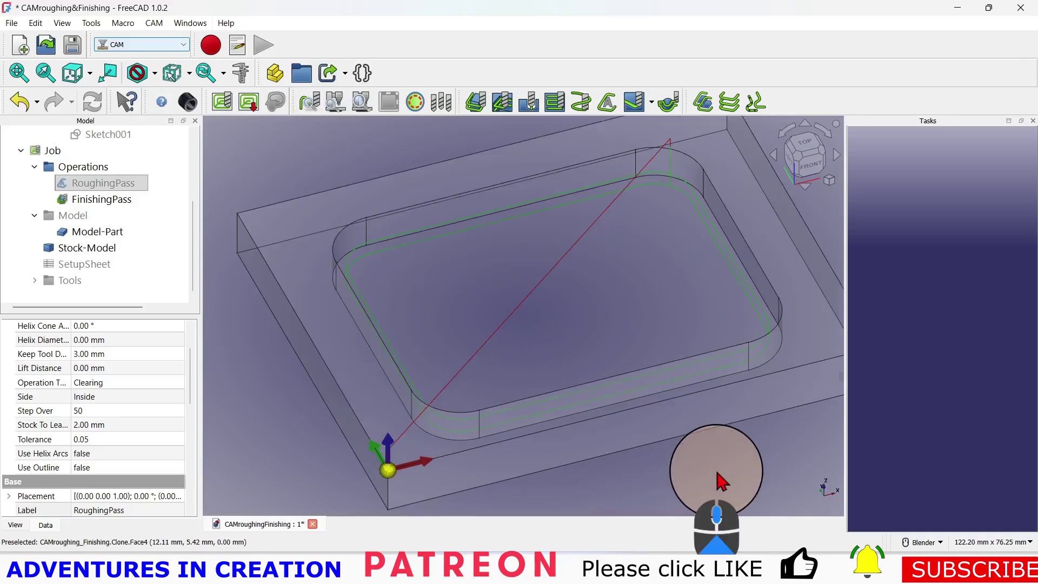